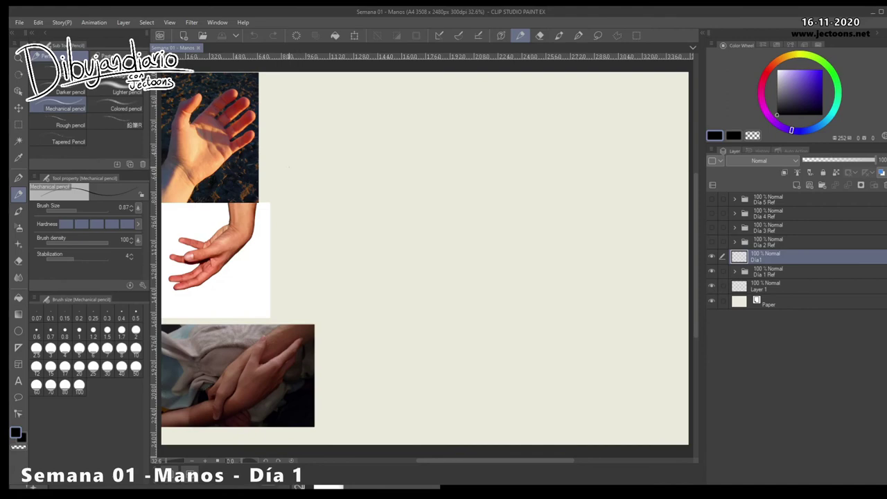
Step: Sketch the wrist joint and both forearm edges of the open hand beside the first reference photo
left_click_drag(293, 164, 328, 162)
key("ctrl+z")
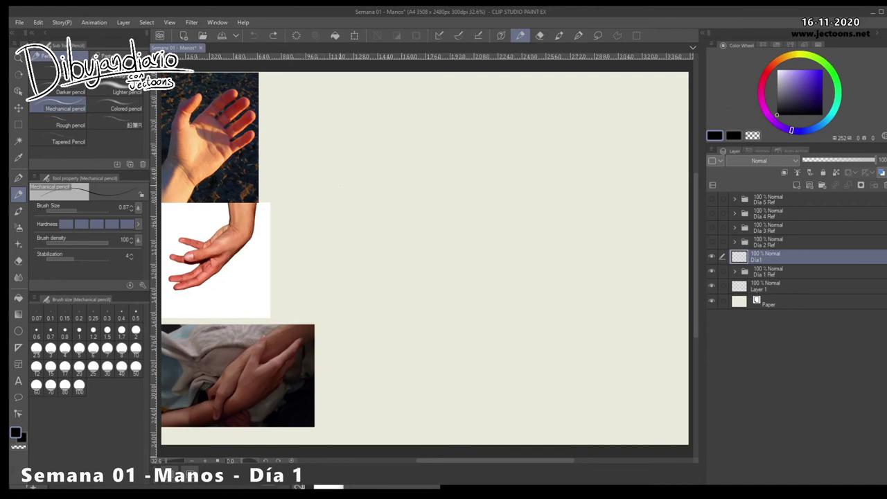
key("alt+space")
mouse_move(595, 370)
left_mouse_down()
mouse_move(631, 368)
mouse_move(875, 495)
mouse_move(868, 481)
left_mouse_up()
key("space")
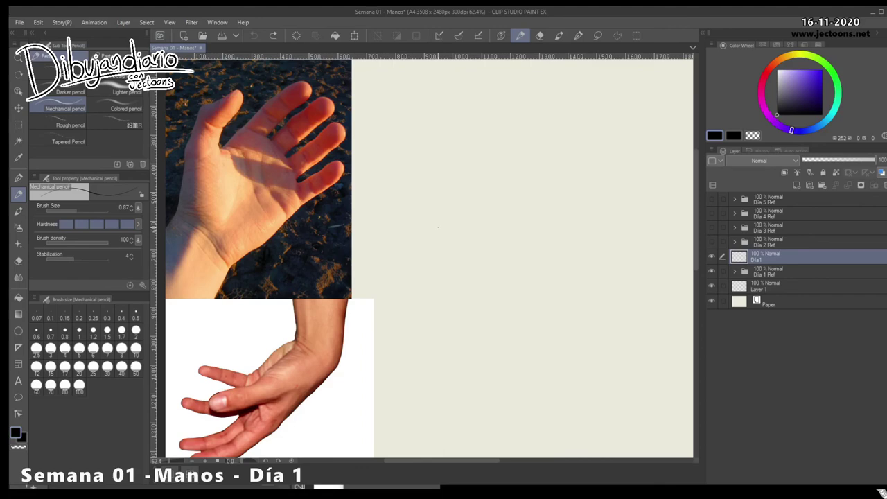
mouse_move(434, 181)
left_mouse_down()
mouse_move(392, 221)
mouse_move(463, 176)
left_mouse_up()
left_click_drag(466, 178, 479, 208)
left_click_drag(480, 212, 437, 254)
left_click_drag(431, 183, 394, 213)
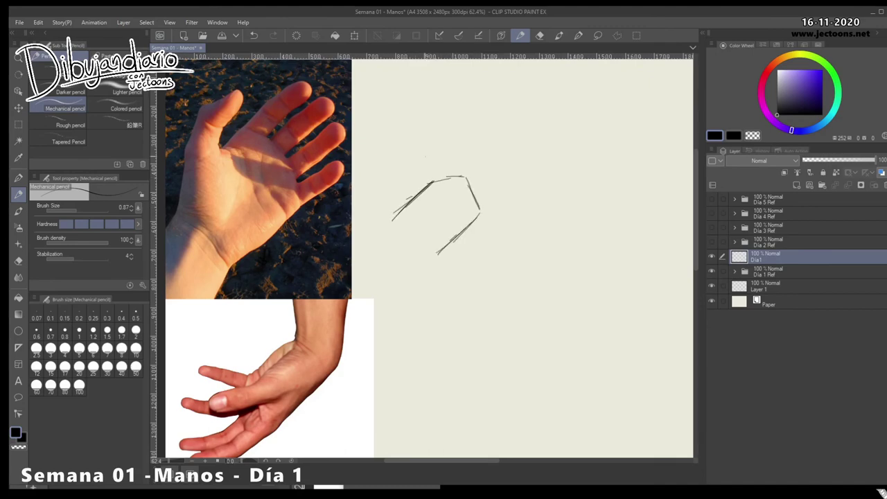
Step: Block in the angular palm outline above the wrist of the open-hand sketch
left_click_drag(429, 138, 432, 178)
mouse_move(441, 127)
left_mouse_down()
mouse_move(478, 101)
mouse_move(529, 102)
left_mouse_up()
mouse_move(533, 108)
left_mouse_down()
mouse_move(551, 181)
mouse_move(517, 213)
mouse_move(478, 217)
left_mouse_up()
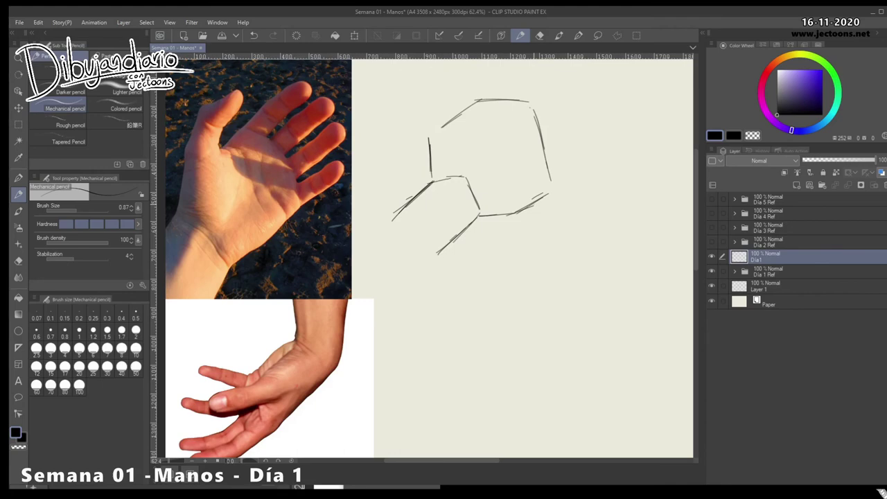
mouse_move(480, 194)
left_mouse_down()
mouse_move(454, 274)
mouse_move(464, 256)
left_mouse_up()
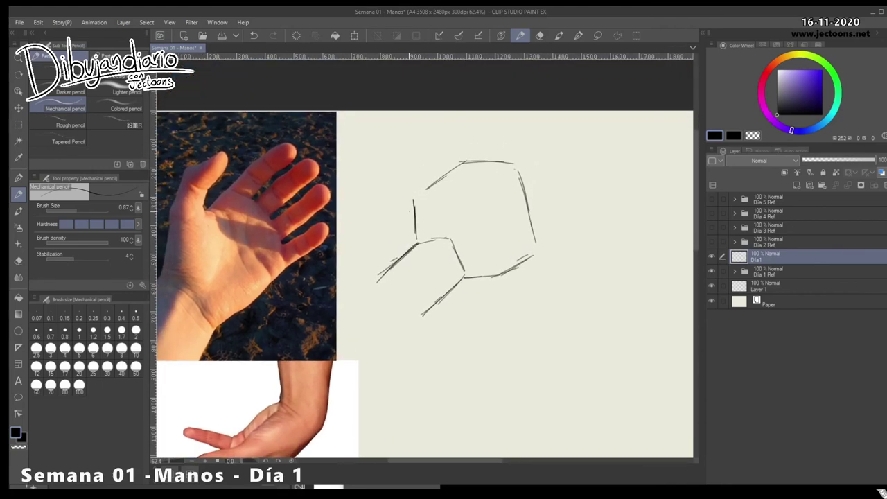
Step: Sketch the thumb on the outer side of the palm, with its tip and inner edge
left_click_drag(416, 198, 417, 236)
mouse_move(411, 179)
left_mouse_down()
mouse_move(415, 211)
mouse_move(413, 196)
left_mouse_up()
mouse_move(414, 149)
left_mouse_down()
mouse_move(450, 115)
mouse_move(457, 129)
mouse_move(436, 152)
mouse_move(446, 146)
mouse_move(444, 180)
left_mouse_up()
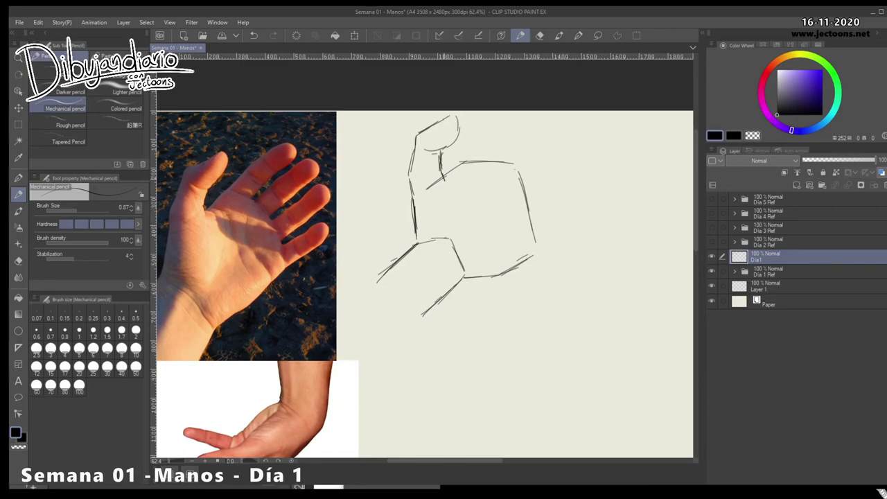
Step: Select the whole hand sketch, scale it down proportionally and clear the selection
left_click(18, 125)
mouse_move(365, 105)
left_mouse_down()
mouse_move(386, 205)
mouse_move(575, 338)
left_mouse_up()
key("ctrl+t")
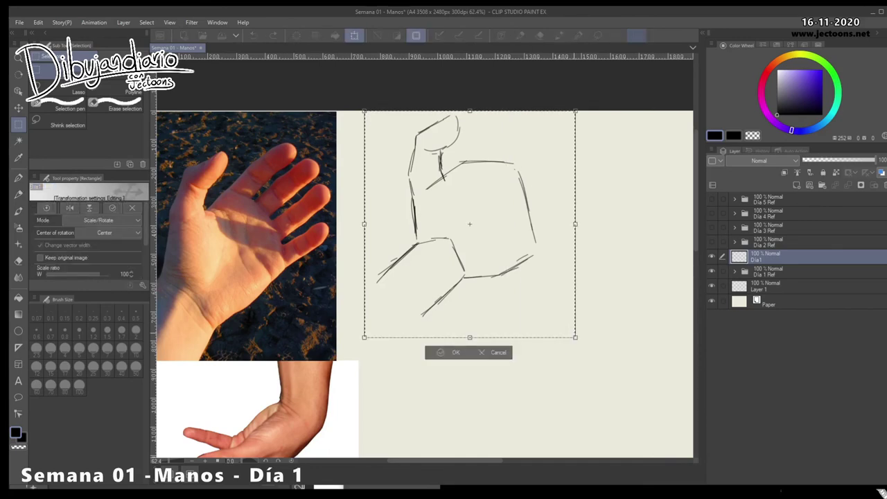
left_click_drag(575, 111, 526, 164)
left_click_drag(452, 258, 456, 242)
key("Return")
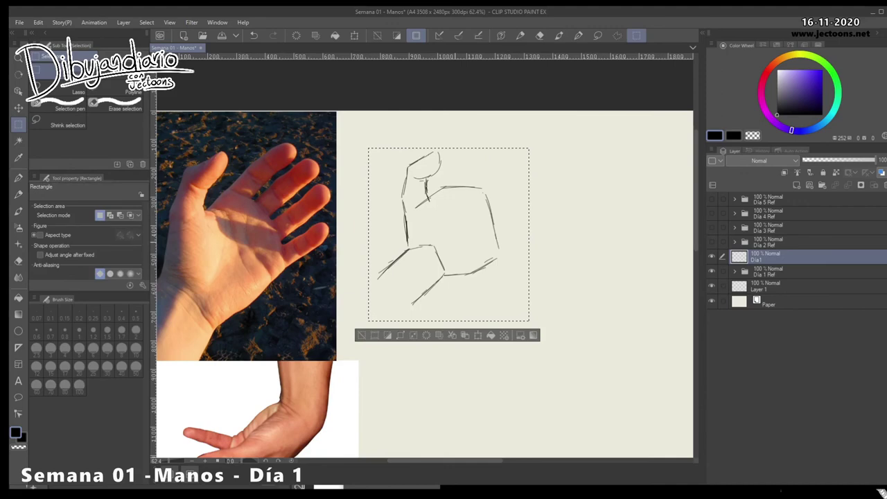
key("ctrl+d")
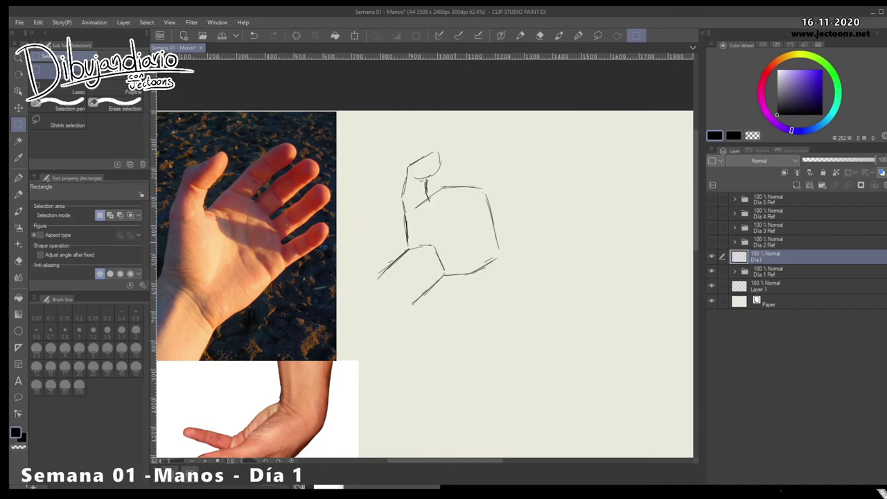
Step: Sketch the index and middle fingers extending from the palm's upper edge with the mechanical pencil
key("p")
key("p")
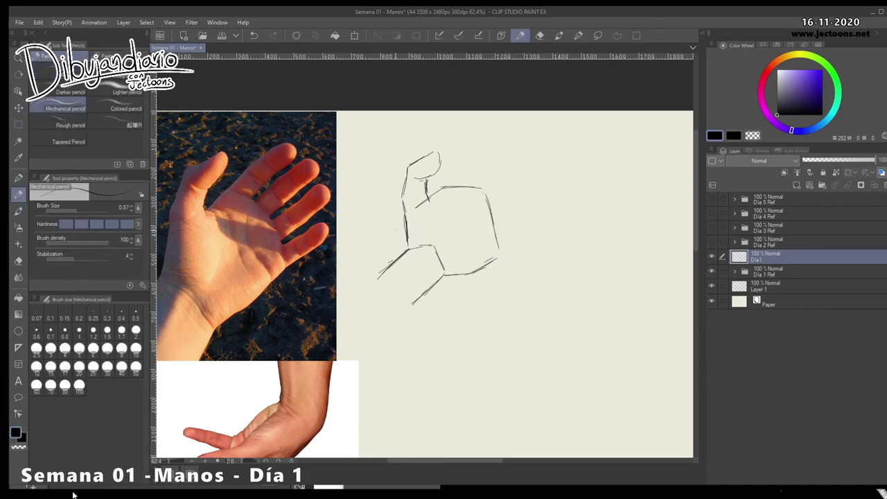
mouse_move(423, 202)
left_mouse_down()
mouse_move(470, 157)
mouse_move(495, 142)
mouse_move(506, 148)
mouse_move(472, 186)
left_mouse_up()
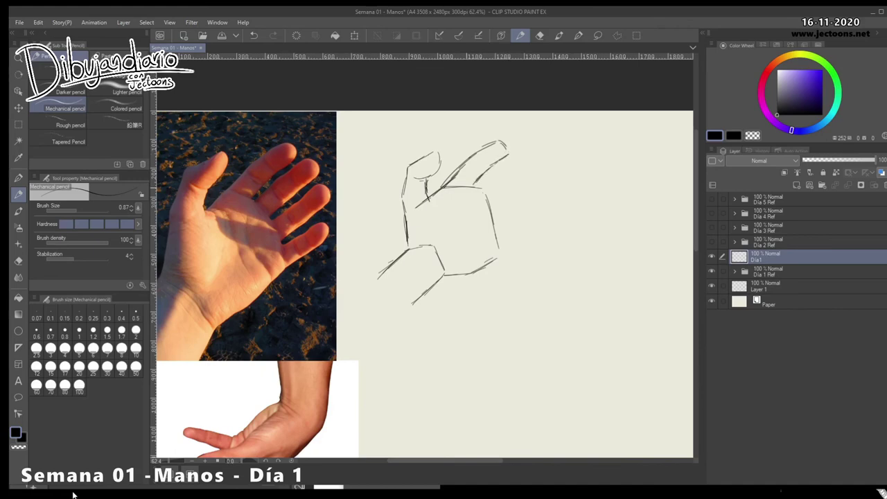
left_click_drag(472, 186, 476, 192)
left_click_drag(444, 276, 467, 273)
mouse_move(478, 191)
left_mouse_down()
mouse_move(525, 159)
mouse_move(537, 171)
left_mouse_up()
mouse_move(533, 176)
left_mouse_down()
mouse_move(501, 203)
mouse_move(521, 158)
left_mouse_up()
left_click_drag(494, 179, 508, 166)
mouse_move(478, 194)
left_mouse_down()
mouse_move(509, 158)
mouse_move(521, 187)
left_mouse_up()
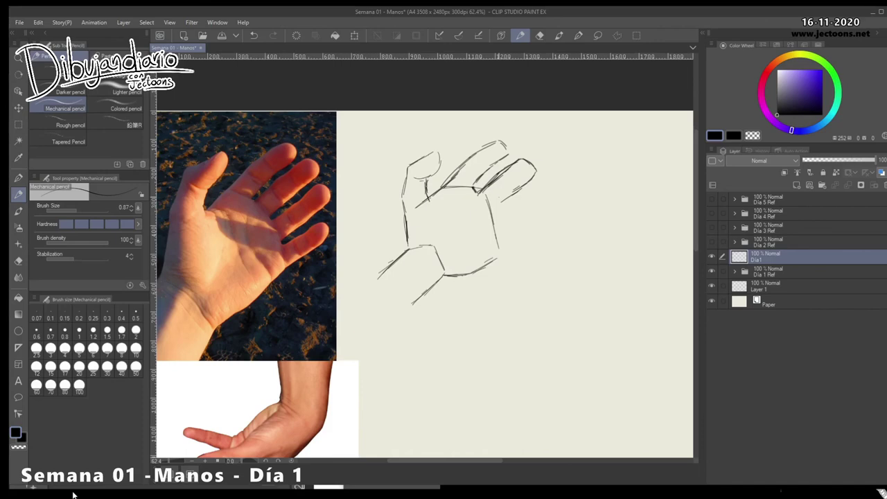
Step: Sketch the ring and little fingers, and redraw the wrist and forearm lines
mouse_move(513, 192)
left_mouse_down()
mouse_move(493, 211)
mouse_move(503, 213)
mouse_move(542, 190)
mouse_move(538, 213)
mouse_move(499, 239)
mouse_move(531, 223)
mouse_move(531, 239)
mouse_move(444, 278)
left_mouse_up()
left_click_drag(407, 237, 386, 249)
mouse_move(406, 211)
left_mouse_down()
mouse_move(392, 244)
mouse_move(360, 269)
left_mouse_up()
left_click_drag(399, 236, 358, 267)
mouse_move(411, 254)
left_mouse_down()
mouse_move(392, 265)
mouse_move(417, 245)
mouse_move(442, 253)
mouse_move(432, 278)
mouse_move(415, 234)
mouse_move(379, 287)
mouse_move(420, 239)
left_mouse_up()
left_click_drag(431, 287, 412, 309)
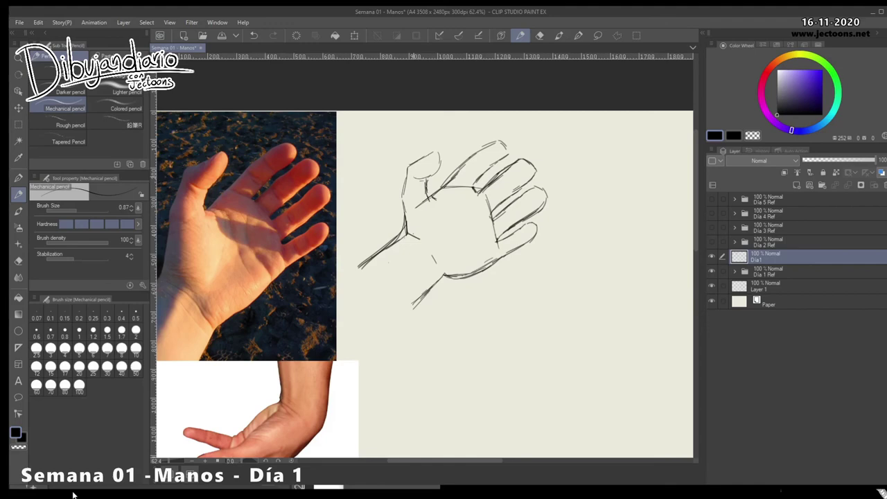
Step: Reinforce the thumb tip and index finger contours, and add joint creases to the index finger
left_click_drag(409, 167, 437, 152)
left_click_drag(466, 170, 474, 178)
left_click_drag(480, 290, 505, 289)
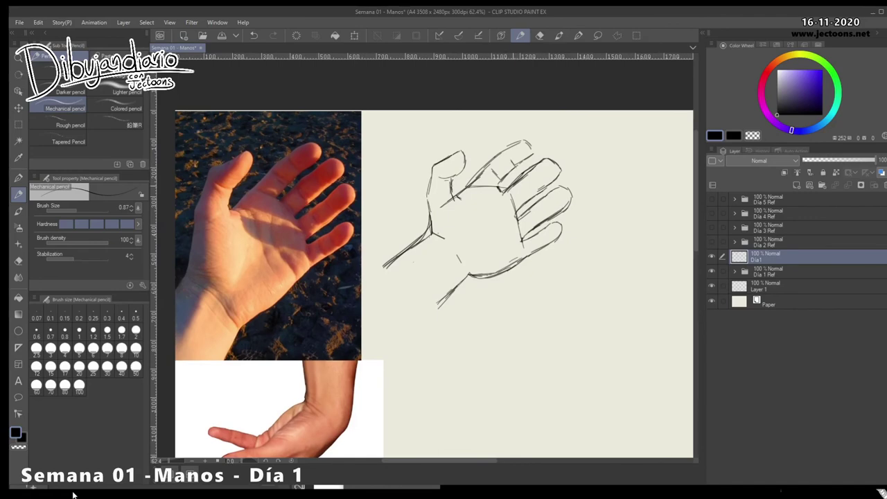
mouse_move(472, 182)
left_mouse_down()
mouse_move(532, 139)
mouse_move(501, 152)
mouse_move(476, 179)
left_mouse_up()
mouse_move(525, 140)
left_mouse_down()
mouse_move(532, 148)
mouse_move(517, 165)
left_mouse_up()
mouse_move(506, 192)
left_mouse_down()
mouse_move(549, 159)
mouse_move(555, 164)
mouse_move(517, 210)
left_mouse_up()
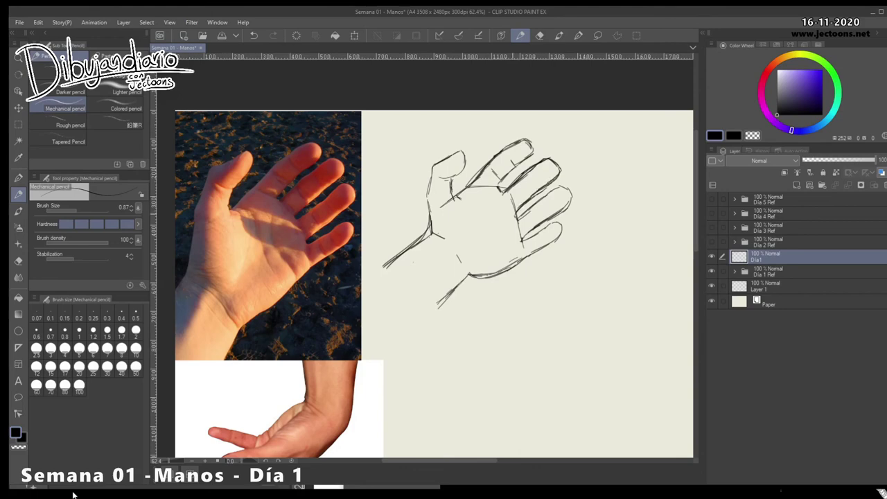
Step: Add creases to the remaining fingers, darken the outer palm edge and redraw the wrist crease
left_click_drag(520, 183, 527, 199)
left_click_drag(522, 241, 539, 233)
mouse_move(521, 241)
left_mouse_down()
mouse_move(543, 233)
mouse_move(522, 262)
mouse_move(461, 281)
left_mouse_up()
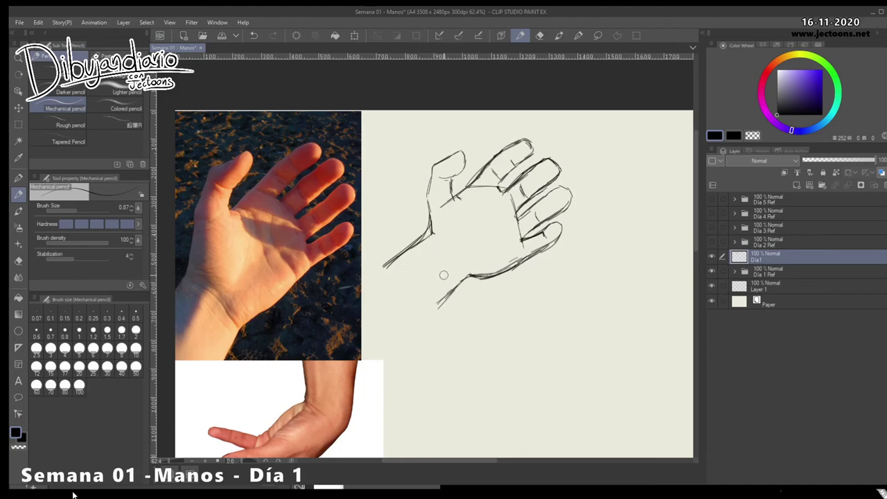
left_click_drag(452, 241, 466, 264)
mouse_move(553, 280)
left_mouse_down()
mouse_move(588, 269)
mouse_move(562, 278)
left_mouse_up()
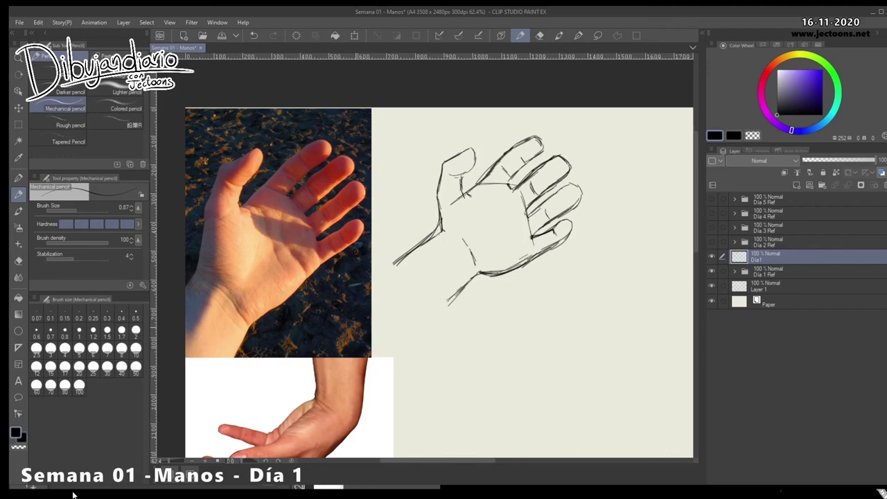
left_click_drag(463, 176, 465, 201)
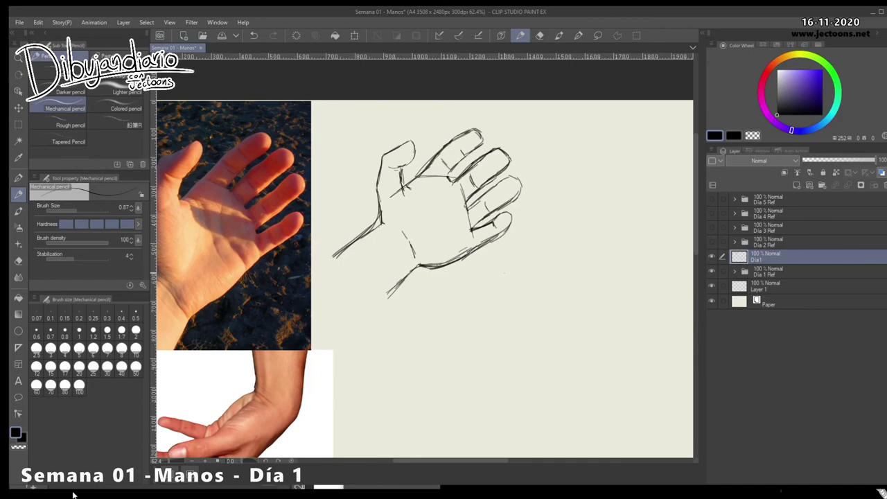
Step: Select the finished hand sketch, scale it to 86% and move it sideways, away from the reference photo
left_click_drag(504, 264, 406, 269)
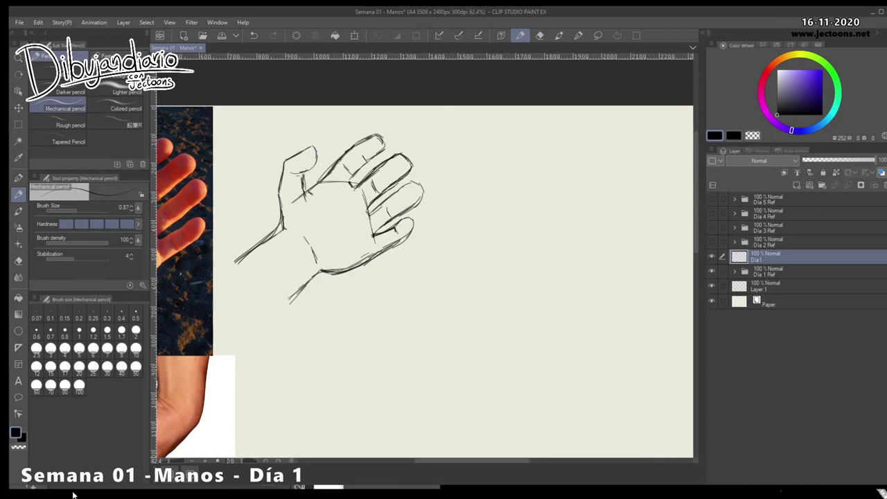
left_click_drag(504, 275, 464, 281)
left_click_drag(447, 315, 553, 313)
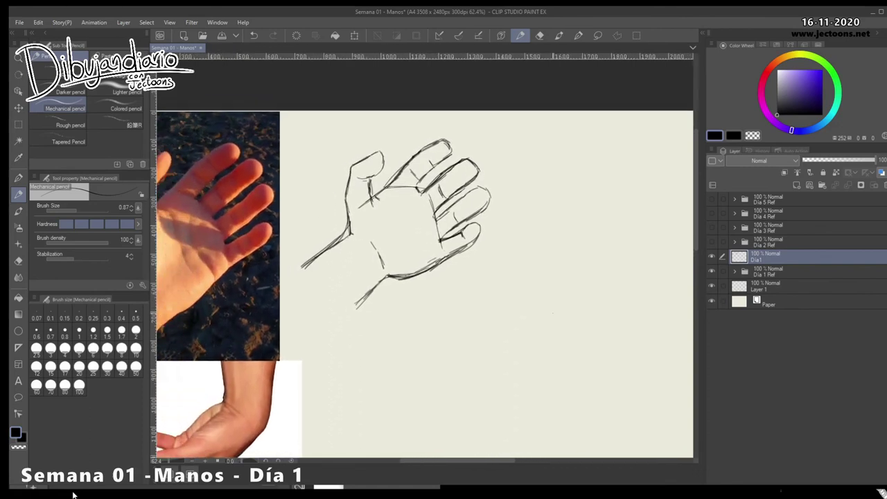
key("m")
left_click_drag(290, 129, 503, 323)
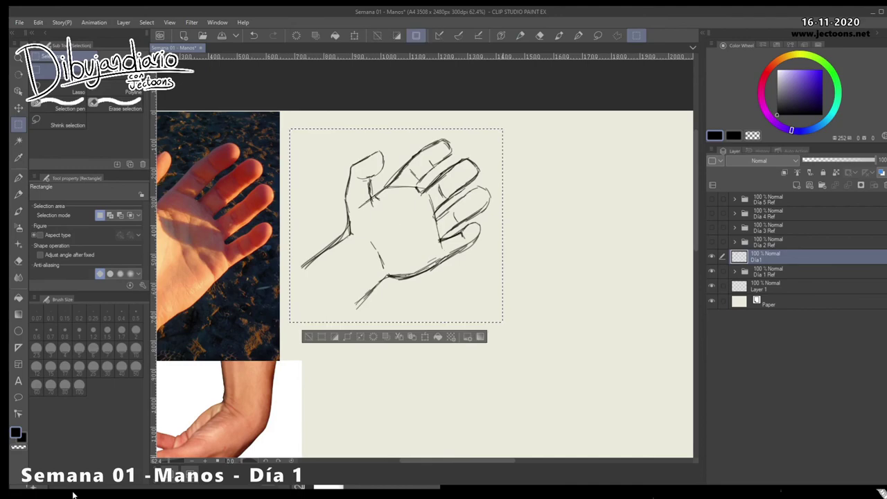
left_click(425, 337)
left_click_drag(503, 129, 474, 155)
left_click(369, 337)
left_click_drag(389, 239, 660, 218)
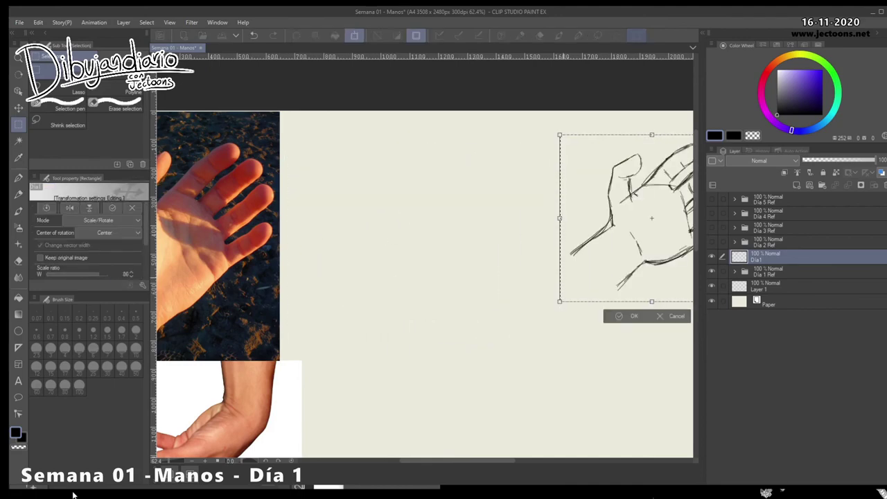
key("Return")
key("ctrl+d")
Step: Start a second, smaller hand sketch beside the photo with a circle for the palm and four fingers around it
left_click_drag(482, 264, 504, 287)
key("p")
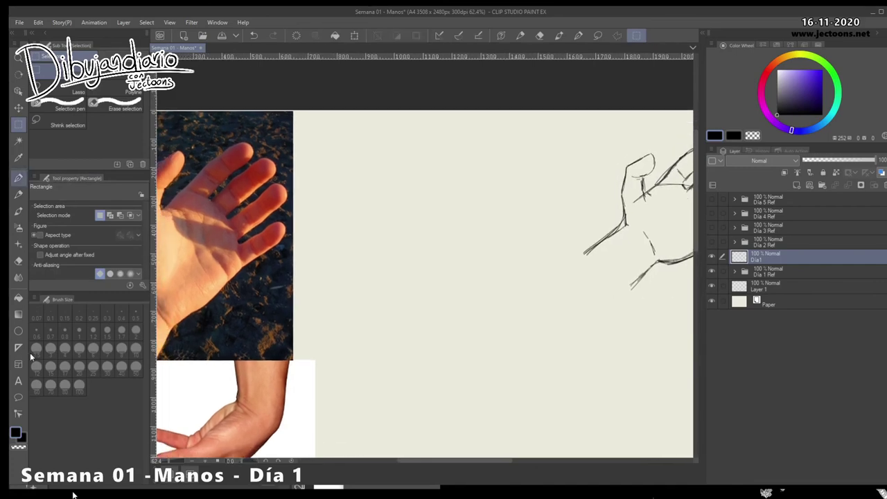
mouse_move(393, 220)
left_mouse_down()
mouse_move(391, 247)
mouse_move(420, 255)
left_mouse_up()
left_click_drag(401, 212, 431, 257)
left_click_drag(432, 215, 441, 258)
mouse_move(413, 209)
left_mouse_down()
mouse_move(420, 256)
mouse_move(404, 258)
mouse_move(399, 213)
mouse_move(440, 174)
mouse_move(443, 189)
mouse_move(418, 211)
left_mouse_up()
mouse_move(448, 173)
left_mouse_down()
mouse_move(419, 216)
mouse_move(451, 192)
mouse_move(462, 195)
mouse_move(434, 223)
mouse_move(425, 215)
left_mouse_up()
mouse_move(424, 214)
left_mouse_down()
mouse_move(435, 229)
mouse_move(475, 211)
mouse_move(475, 221)
mouse_move(441, 243)
mouse_move(454, 240)
left_mouse_up()
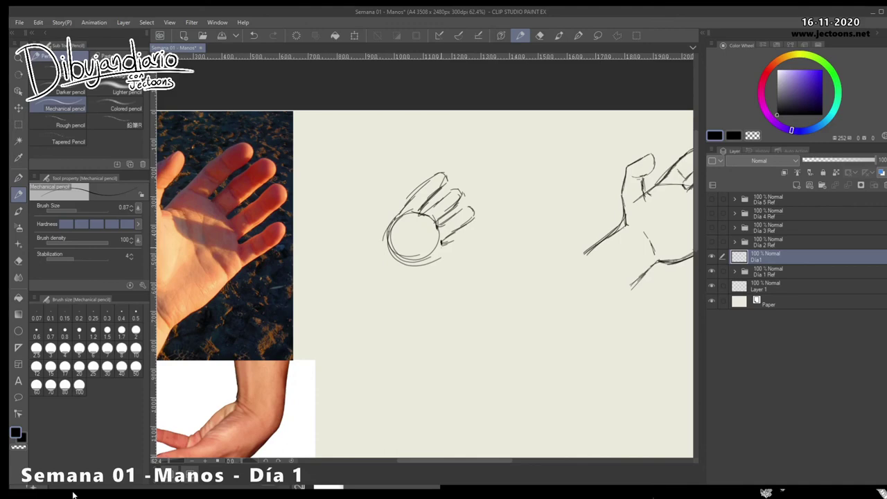
mouse_move(448, 243)
left_mouse_down()
mouse_move(469, 234)
mouse_move(420, 272)
mouse_move(485, 274)
left_mouse_up()
left_click_drag(494, 186, 477, 208)
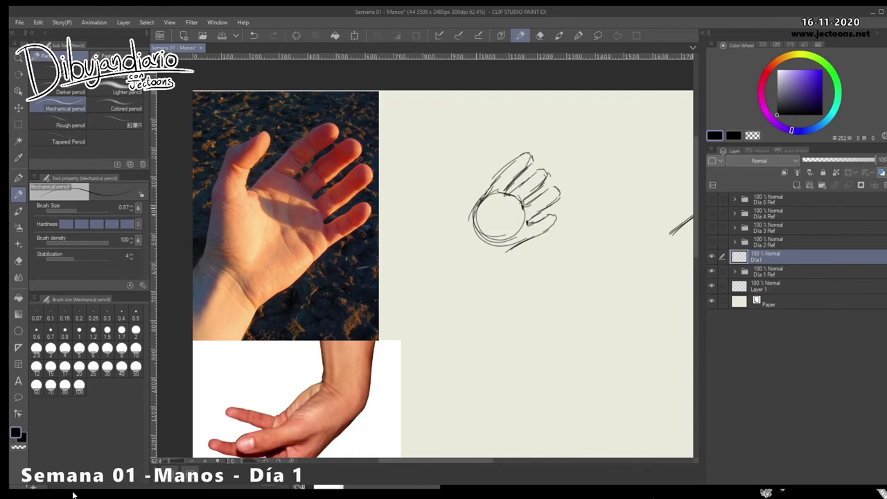
Step: Sketch the thumb of the second hand beside the palm circle
mouse_move(464, 210)
left_mouse_down()
mouse_move(462, 223)
mouse_move(469, 182)
mouse_move(484, 174)
mouse_move(458, 206)
left_mouse_up()
mouse_move(481, 174)
left_mouse_down()
mouse_move(488, 184)
mouse_move(476, 191)
mouse_move(461, 196)
mouse_move(480, 185)
mouse_move(476, 167)
mouse_move(452, 188)
mouse_move(453, 225)
left_mouse_up()
mouse_move(471, 186)
left_mouse_down()
mouse_move(475, 207)
mouse_move(528, 152)
mouse_move(510, 196)
mouse_move(545, 167)
mouse_move(529, 193)
left_mouse_up()
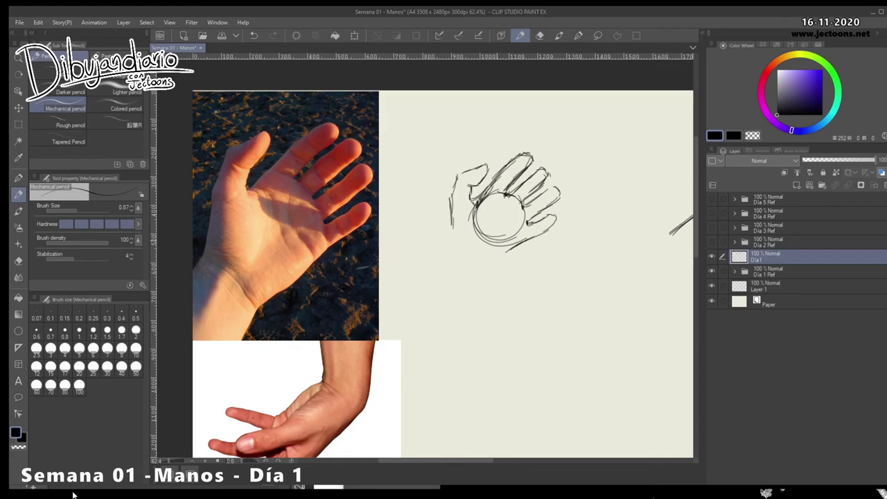
Step: Draw the wrist edges of the second hand and strengthen the thumb's outer and inner lines
left_click_drag(453, 225, 442, 242)
mouse_move(466, 230)
left_mouse_down()
mouse_move(494, 258)
mouse_move(486, 270)
left_mouse_up()
left_click_drag(452, 227, 442, 242)
left_click_drag(462, 173, 451, 216)
left_click_drag(462, 189, 464, 215)
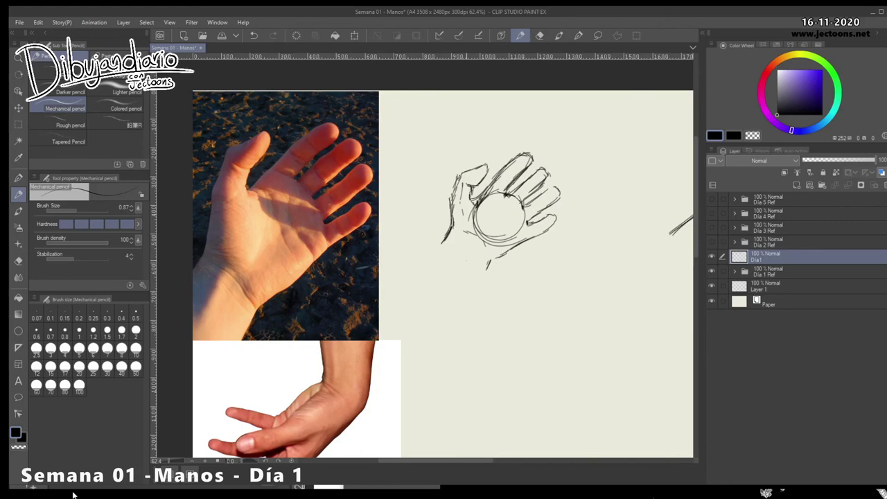
Step: Erase the palm construction circle, add a palm crease and reinforce the finger contours of the second hand
mouse_move(483, 209)
left_mouse_down()
mouse_move(478, 225)
mouse_move(488, 240)
mouse_move(513, 232)
mouse_move(506, 230)
mouse_move(515, 239)
mouse_move(489, 239)
mouse_move(472, 215)
mouse_move(475, 201)
left_mouse_up()
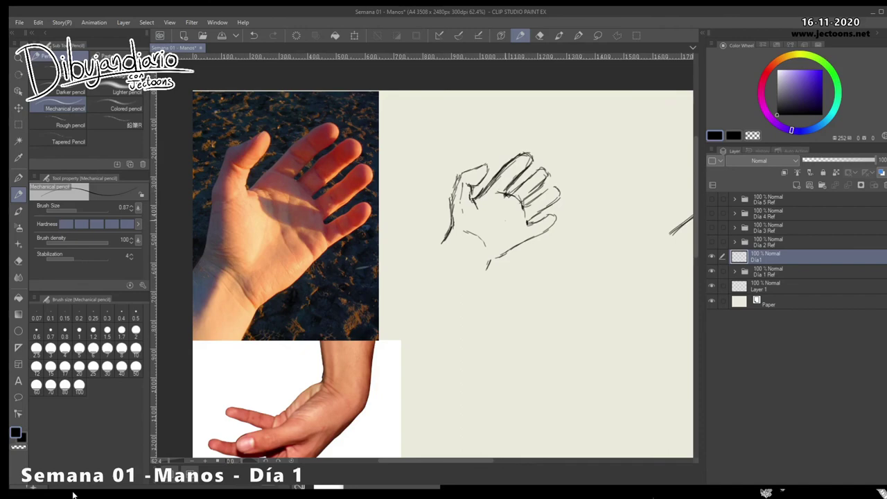
left_click_drag(493, 214, 491, 243)
mouse_move(528, 226)
left_mouse_down()
mouse_move(551, 215)
mouse_move(557, 232)
left_mouse_up()
mouse_move(544, 216)
left_mouse_down()
mouse_move(527, 223)
mouse_move(536, 218)
left_mouse_up()
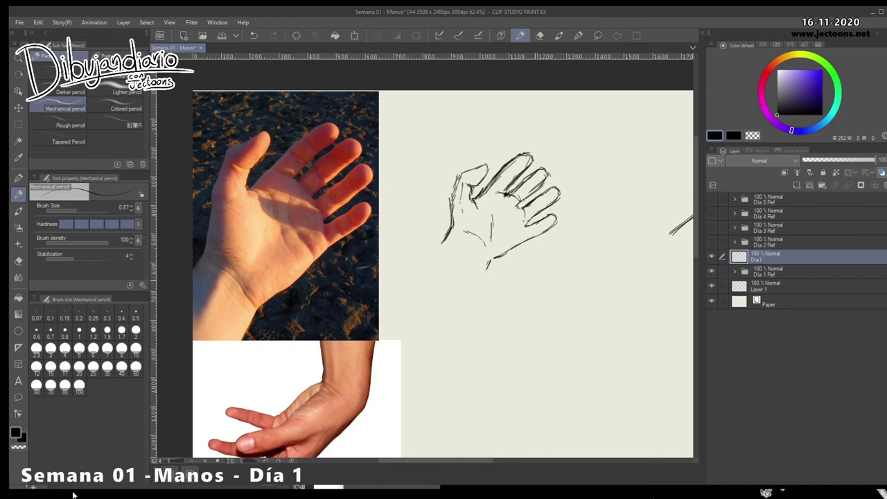
left_click_drag(513, 243, 514, 208)
left_click_drag(539, 322, 502, 328)
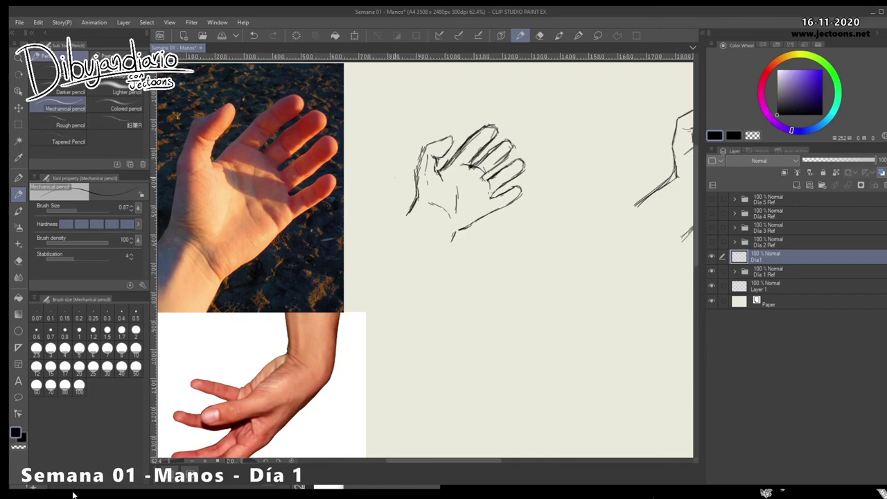
mouse_move(287, 154)
left_mouse_down()
mouse_move(279, 137)
mouse_move(316, 114)
left_mouse_up()
key("ctrl+z")
key("ctrl+z")
Step: Refine the second hand's thumb contour and darken the gap above its little finger
mouse_move(425, 146)
left_mouse_down()
mouse_move(441, 138)
mouse_move(449, 152)
left_mouse_up()
left_click_drag(515, 188, 491, 199)
left_click_drag(500, 196, 493, 199)
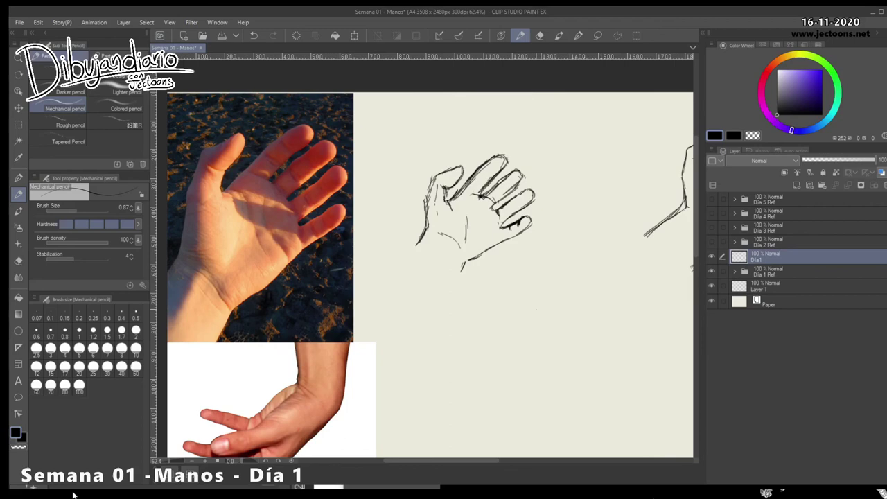
Step: Select both hand sketches together and move them to the upper-right area of the page
left_click_drag(509, 307, 522, 294)
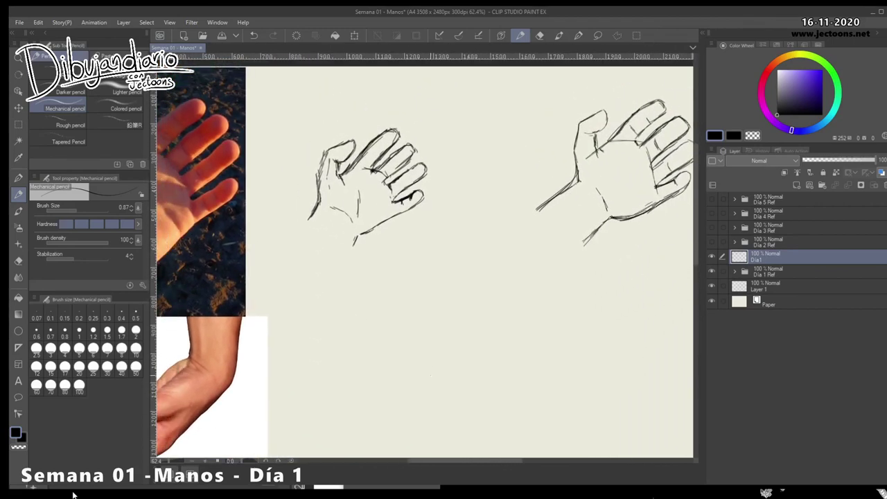
mouse_move(454, 181)
left_mouse_down()
mouse_move(485, 158)
mouse_move(480, 153)
mouse_move(454, 173)
mouse_move(493, 183)
mouse_move(455, 176)
left_mouse_up()
left_click_drag(503, 260, 442, 236)
left_click(19, 125)
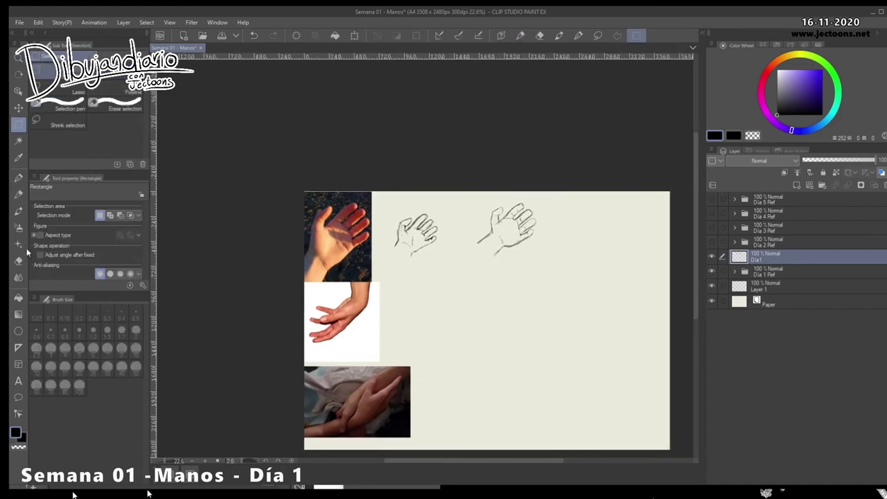
mouse_move(389, 192)
left_mouse_down()
mouse_move(547, 275)
mouse_move(525, 265)
left_mouse_up()
key("ctrl+t")
left_click_drag(493, 228, 624, 234)
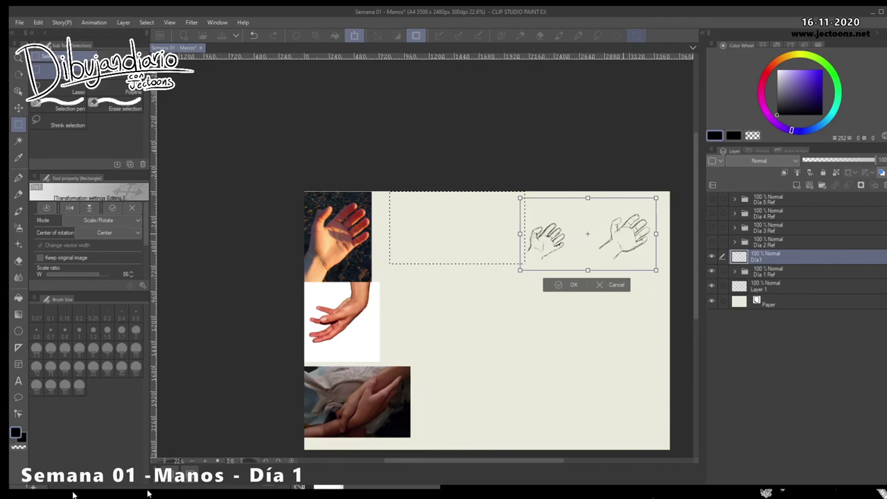
key("Return")
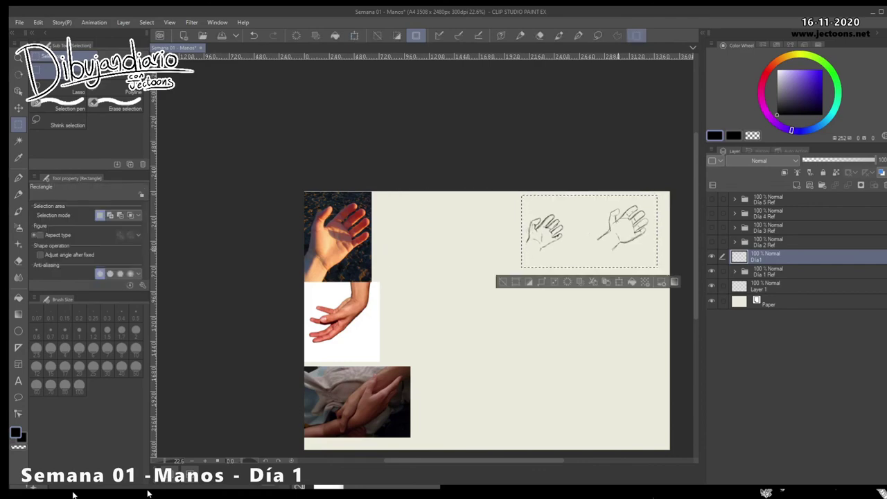
Step: Start a third hand from the first reference photo with a palm construction circle and two wrist lines
key("ctrl+d")
left_click_drag(393, 253, 454, 269)
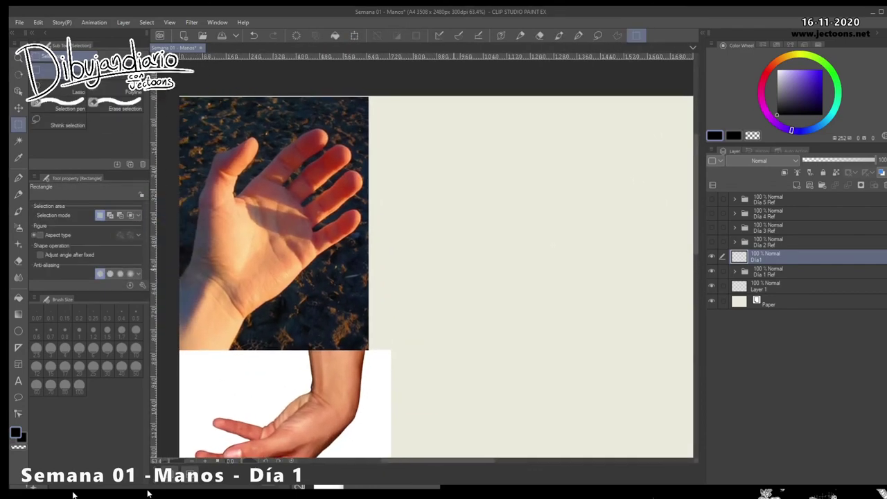
key("p")
key("p")
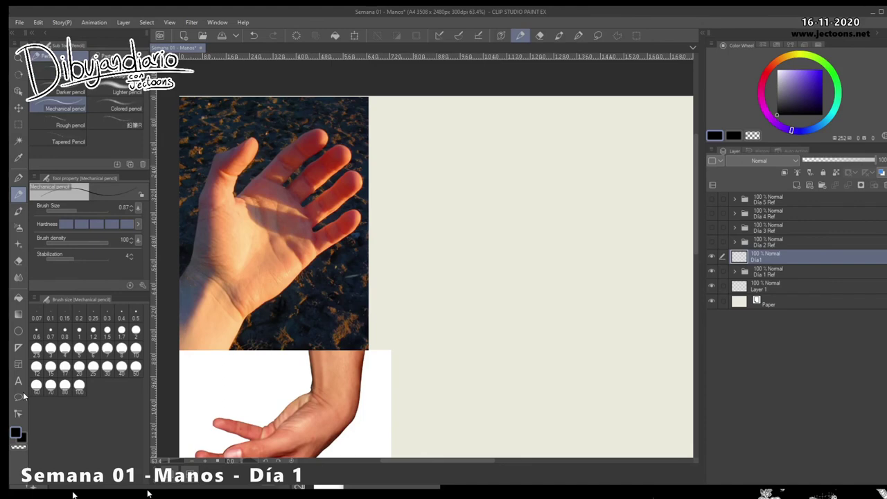
left_click_drag(499, 218, 525, 261)
mouse_move(546, 239)
left_mouse_down()
mouse_move(506, 212)
mouse_move(548, 262)
left_mouse_up()
mouse_move(560, 239)
left_mouse_down()
mouse_move(524, 268)
mouse_move(548, 257)
left_mouse_up()
mouse_move(555, 239)
left_mouse_down()
mouse_move(507, 211)
mouse_move(485, 247)
mouse_move(502, 189)
left_mouse_up()
left_click_drag(499, 187, 525, 174)
mouse_move(504, 184)
left_mouse_down()
mouse_move(528, 173)
mouse_move(526, 185)
mouse_move(509, 189)
mouse_move(529, 172)
mouse_move(486, 213)
mouse_move(517, 200)
left_mouse_up()
left_click_drag(488, 233, 464, 279)
mouse_move(518, 273)
left_mouse_down()
mouse_move(509, 301)
mouse_move(555, 250)
left_mouse_up()
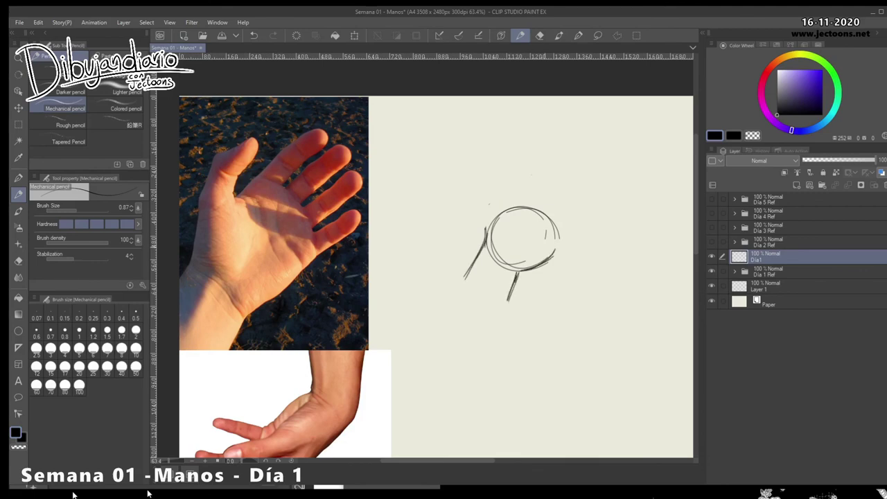
Step: Draw the four fingers of the third hand fanning out from the palm circle
mouse_move(513, 207)
left_mouse_down()
mouse_move(562, 165)
mouse_move(563, 182)
mouse_move(533, 203)
left_mouse_up()
mouse_move(542, 195)
left_mouse_down()
mouse_move(531, 212)
mouse_move(566, 187)
left_mouse_up()
left_click_drag(564, 189, 582, 181)
mouse_move(585, 183)
left_mouse_down()
mouse_move(589, 193)
mouse_move(549, 229)
mouse_move(578, 202)
left_mouse_up()
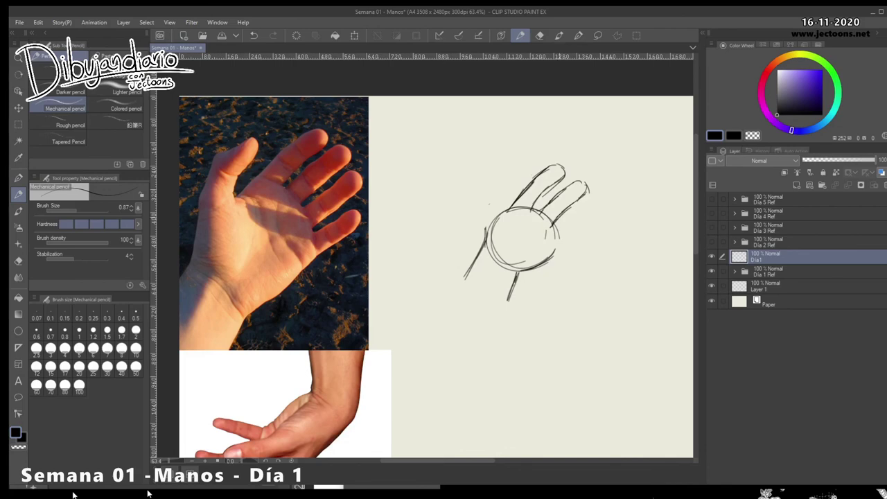
mouse_move(553, 231)
left_mouse_down()
mouse_move(580, 209)
mouse_move(587, 222)
mouse_move(570, 236)
mouse_move(591, 219)
mouse_move(567, 223)
left_mouse_up()
mouse_move(585, 226)
left_mouse_down()
mouse_move(567, 240)
mouse_move(556, 235)
left_mouse_up()
mouse_move(569, 240)
left_mouse_down()
mouse_move(561, 246)
mouse_move(583, 239)
mouse_move(582, 254)
mouse_move(517, 278)
left_mouse_up()
left_click_drag(578, 256, 521, 279)
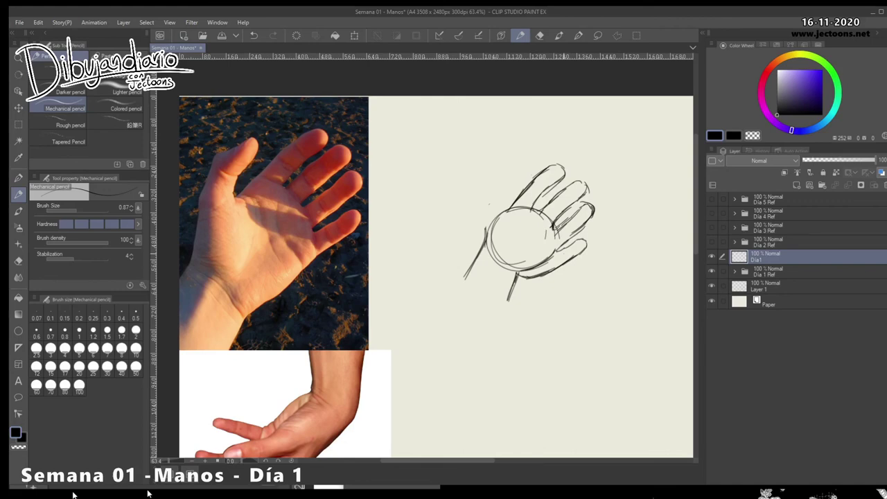
Step: Erase the palm construction circle and the little finger while darkening the bases of the other fingers
mouse_move(527, 273)
left_mouse_down()
mouse_move(574, 242)
mouse_move(540, 269)
mouse_move(555, 252)
mouse_move(541, 248)
mouse_move(539, 267)
mouse_move(581, 248)
left_mouse_up()
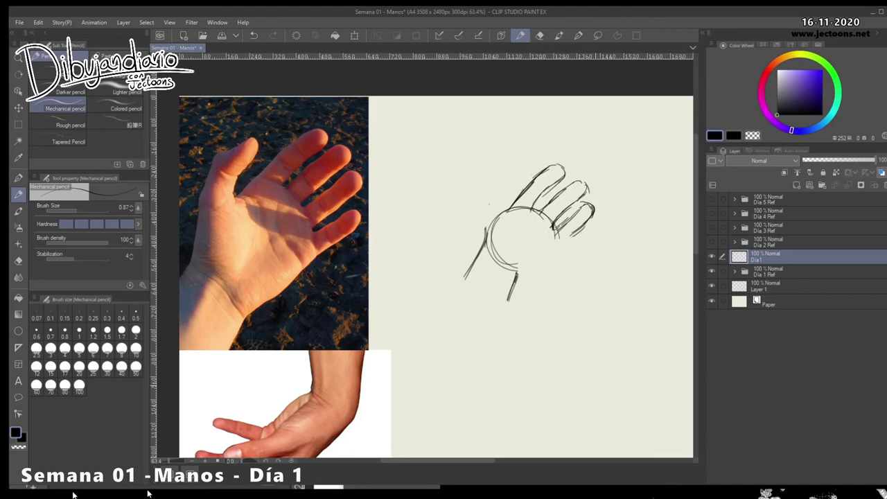
left_click_drag(598, 385, 570, 355)
mouse_move(528, 200)
left_mouse_down()
mouse_move(566, 178)
mouse_move(532, 218)
mouse_move(550, 225)
mouse_move(493, 243)
mouse_move(516, 242)
left_mouse_up()
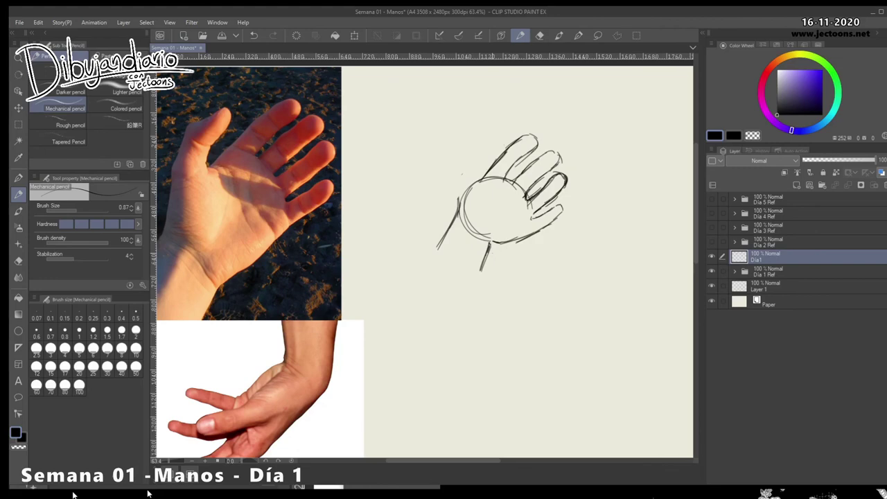
mouse_move(480, 227)
left_mouse_down()
mouse_move(489, 236)
mouse_move(465, 243)
mouse_move(473, 188)
mouse_move(517, 187)
left_mouse_up()
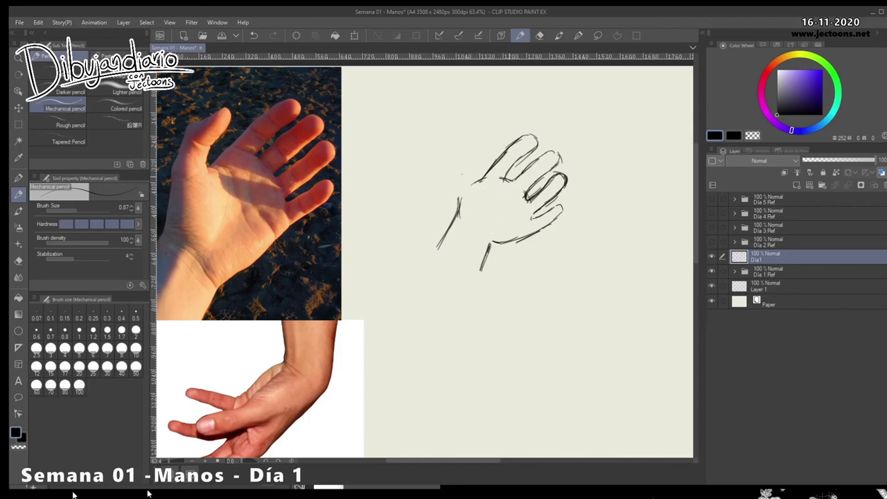
left_click_drag(500, 177, 514, 185)
mouse_move(518, 188)
left_mouse_down()
mouse_move(526, 206)
mouse_move(553, 216)
mouse_move(501, 248)
left_mouse_up()
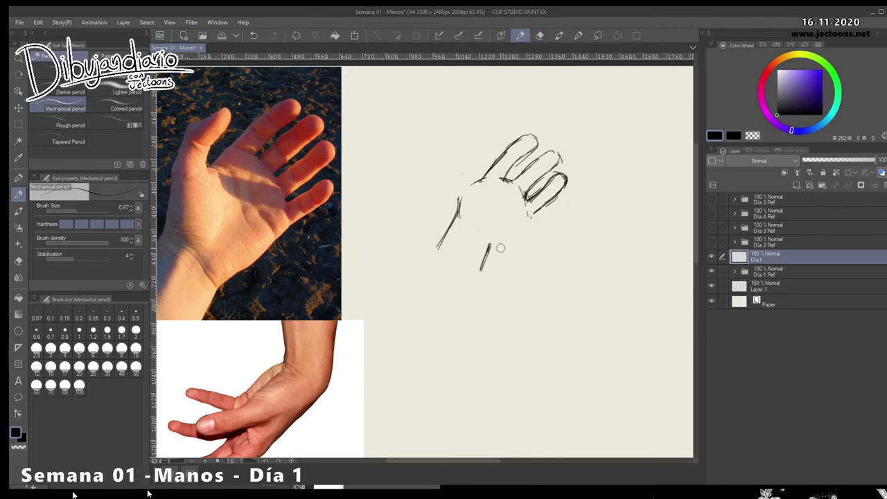
Step: Draw the thumb and thumb-side wrist edge of the third hand and reinforce its index finger contour
mouse_move(437, 254)
left_mouse_down()
mouse_move(452, 208)
mouse_move(451, 159)
mouse_move(448, 186)
mouse_move(472, 147)
mouse_move(454, 160)
mouse_move(481, 158)
mouse_move(463, 169)
mouse_move(481, 161)
mouse_move(468, 193)
mouse_move(499, 151)
left_mouse_up()
mouse_move(498, 154)
left_mouse_down()
mouse_move(482, 175)
mouse_move(530, 133)
mouse_move(538, 147)
mouse_move(517, 157)
left_mouse_up()
left_click_drag(537, 142, 514, 165)
mouse_move(519, 157)
left_mouse_down()
mouse_move(508, 171)
mouse_move(503, 151)
mouse_move(468, 192)
left_mouse_up()
left_click_drag(466, 183, 470, 194)
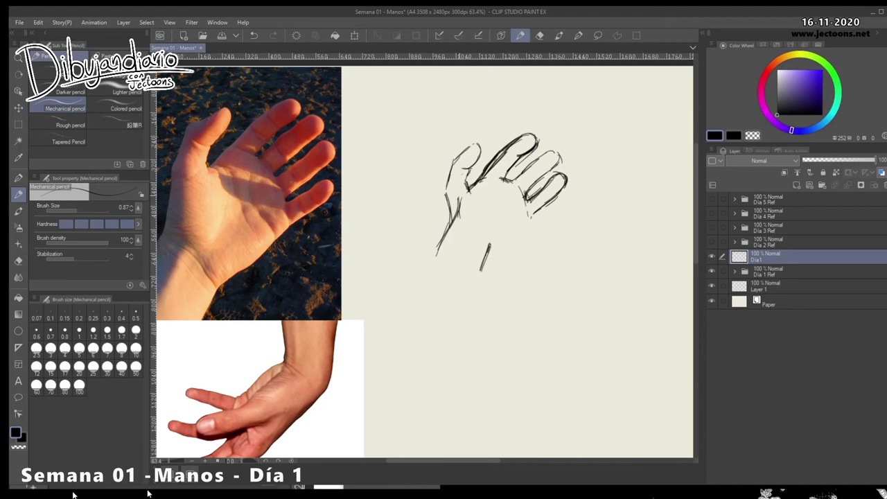
left_click_drag(459, 196, 487, 177)
Step: Sketch a small angular palm construction with a wrist line beside the third hand
mouse_move(570, 138)
left_mouse_down()
mouse_move(589, 162)
mouse_move(573, 129)
mouse_move(604, 165)
left_mouse_up()
mouse_move(575, 124)
left_mouse_down()
mouse_move(610, 107)
mouse_move(625, 119)
mouse_move(632, 147)
mouse_move(609, 168)
left_mouse_up()
left_click_drag(612, 105, 637, 79)
left_click_drag(611, 106, 639, 79)
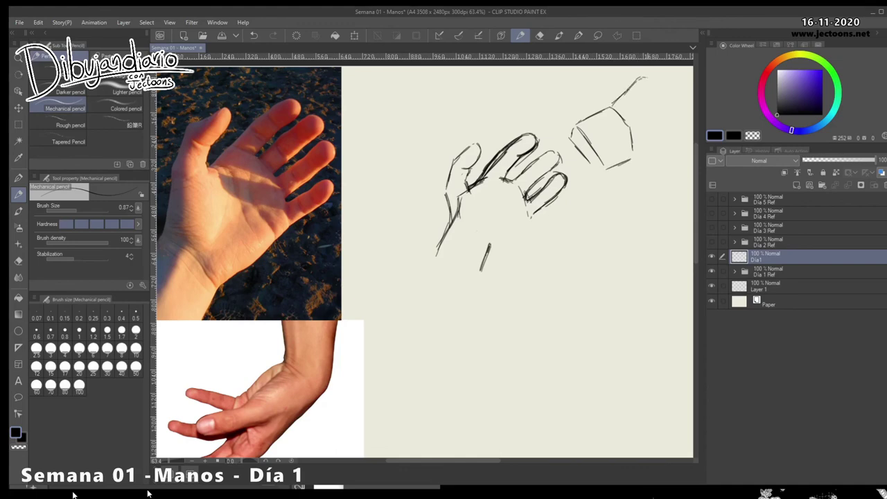
mouse_move(610, 107)
left_mouse_down()
mouse_move(632, 93)
mouse_move(635, 114)
left_mouse_up()
mouse_move(627, 94)
left_mouse_down()
mouse_move(635, 82)
mouse_move(653, 84)
mouse_move(633, 103)
mouse_move(639, 110)
mouse_move(662, 95)
mouse_move(665, 113)
mouse_move(612, 95)
mouse_move(589, 143)
mouse_move(628, 97)
mouse_move(592, 164)
mouse_move(573, 143)
mouse_move(620, 164)
mouse_move(622, 115)
mouse_move(673, 99)
mouse_move(646, 81)
left_mouse_up()
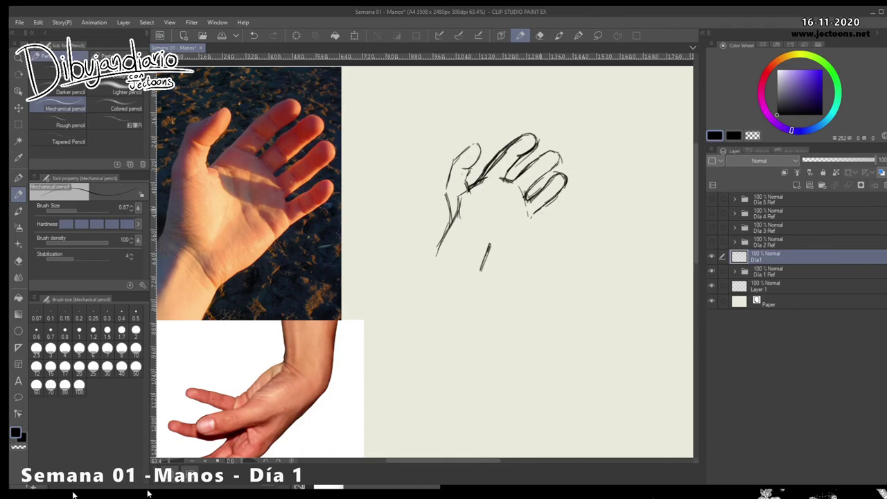
Step: Redraw the third hand's little finger and the lower palm edge down to the wrist
mouse_move(532, 218)
left_mouse_down()
mouse_move(556, 210)
mouse_move(559, 219)
left_mouse_up()
key("ctrl+z")
key("ctrl+z")
key("ctrl+z")
key("ctrl+z")
key("ctrl+z")
key("ctrl+z")
left_click_drag(531, 214, 546, 210)
key("ctrl+y")
key("ctrl+y")
key("ctrl+y")
key("ctrl+y")
key("ctrl+y")
key("ctrl+y")
key("ctrl+y")
key("ctrl+y")
key("ctrl+y")
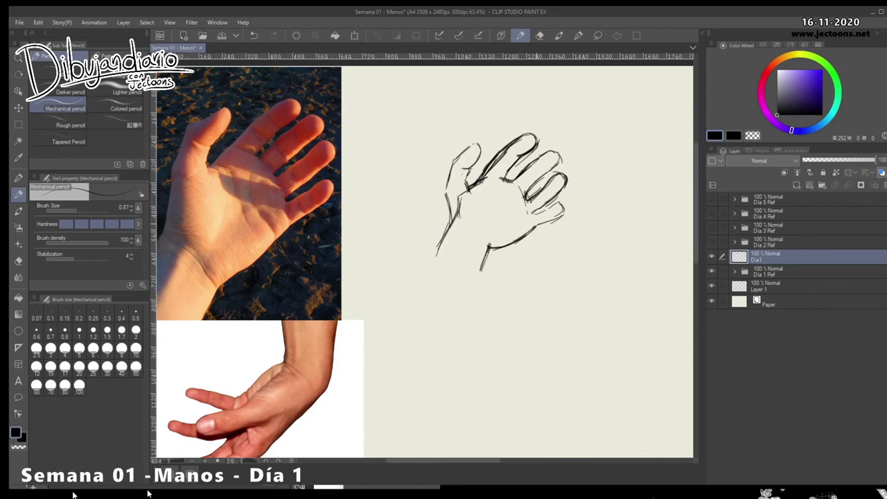
key("ctrl+y")
key("ctrl+y")
key("ctrl+y")
key("ctrl+y")
key("ctrl+y")
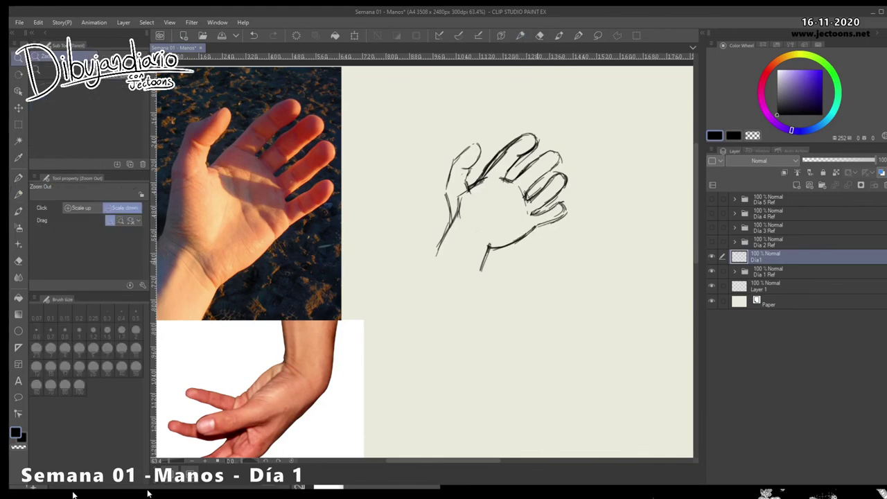
Step: Select the third hand sketch and move it next to the two earlier studies
left_click_drag(535, 262, 496, 262)
left_click_drag(600, 273, 513, 271)
key("p")
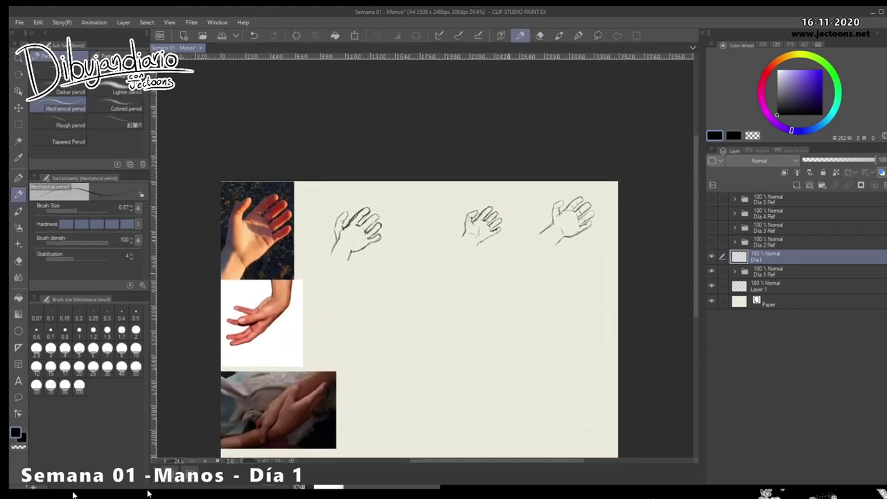
left_click(18, 125)
left_click_drag(323, 193, 392, 267)
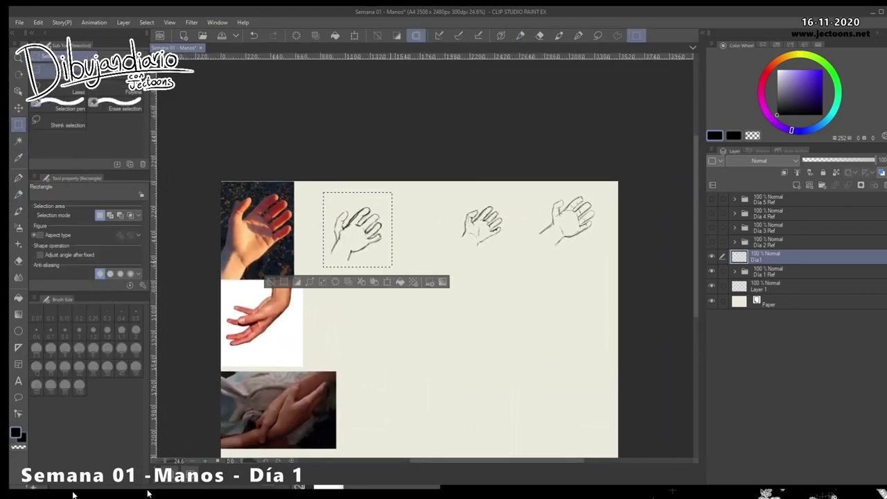
left_click(19, 108)
left_click_drag(357, 230, 427, 222)
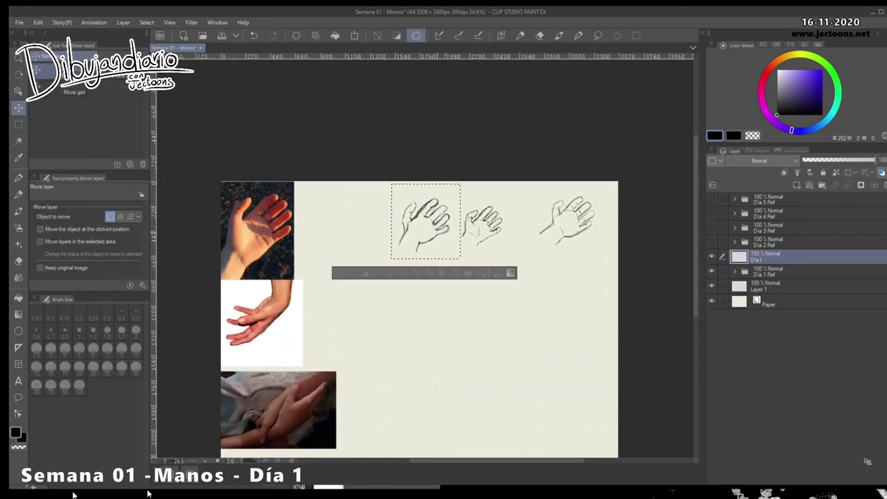
Step: Start sketching the bent-wrist hand from the second reference photo with both forearm edges and the outer hand edge
left_click(19, 194)
key("alt+space")
left_click_drag(368, 329, 415, 327)
key("space")
mouse_move(313, 353)
left_mouse_down()
mouse_move(469, 305)
mouse_move(500, 285)
left_mouse_up()
key("ctrl+d")
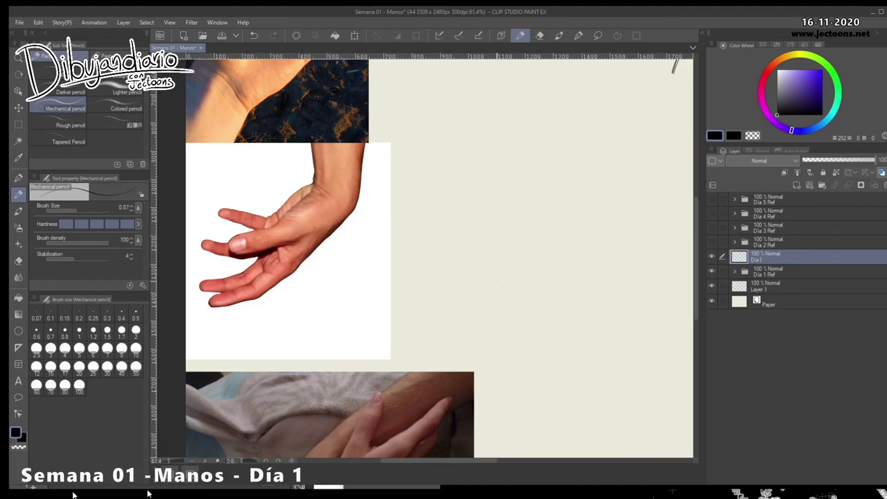
left_click_drag(510, 153, 522, 188)
left_click_drag(548, 164, 554, 196)
mouse_move(557, 160)
left_mouse_down()
mouse_move(558, 194)
mouse_move(514, 252)
left_mouse_up()
left_click_drag(556, 203, 518, 251)
Step: Draw the bent-wrist hand's thumb and the fingers extending beneath it
mouse_move(528, 191)
left_mouse_down()
mouse_move(504, 201)
mouse_move(483, 239)
left_mouse_up()
mouse_move(520, 205)
left_mouse_down()
mouse_move(500, 230)
mouse_move(469, 238)
mouse_move(496, 246)
mouse_move(518, 238)
left_mouse_up()
left_click_drag(505, 224, 469, 239)
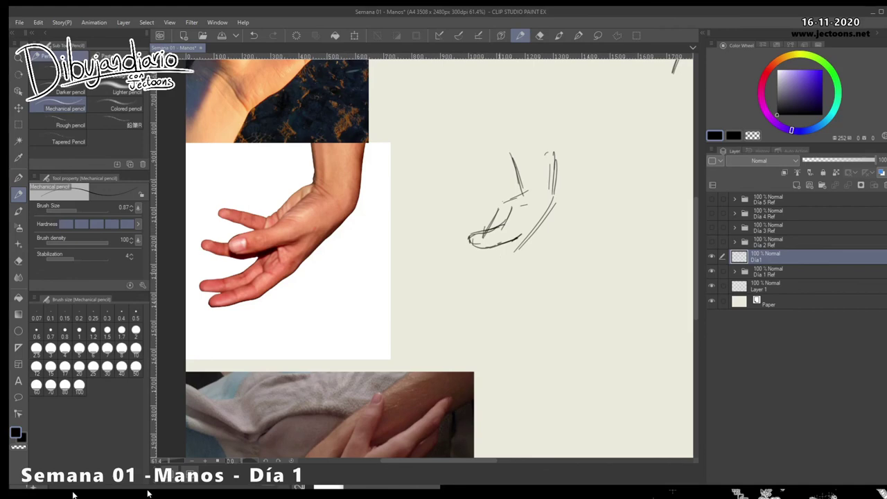
mouse_move(521, 249)
left_mouse_down()
mouse_move(499, 271)
mouse_move(438, 289)
left_mouse_up()
mouse_move(486, 257)
left_mouse_down()
mouse_move(436, 288)
mouse_move(505, 271)
mouse_move(459, 257)
mouse_move(432, 261)
mouse_move(463, 271)
left_mouse_up()
mouse_move(467, 236)
left_mouse_down()
mouse_move(430, 246)
mouse_move(477, 249)
mouse_move(434, 240)
left_mouse_up()
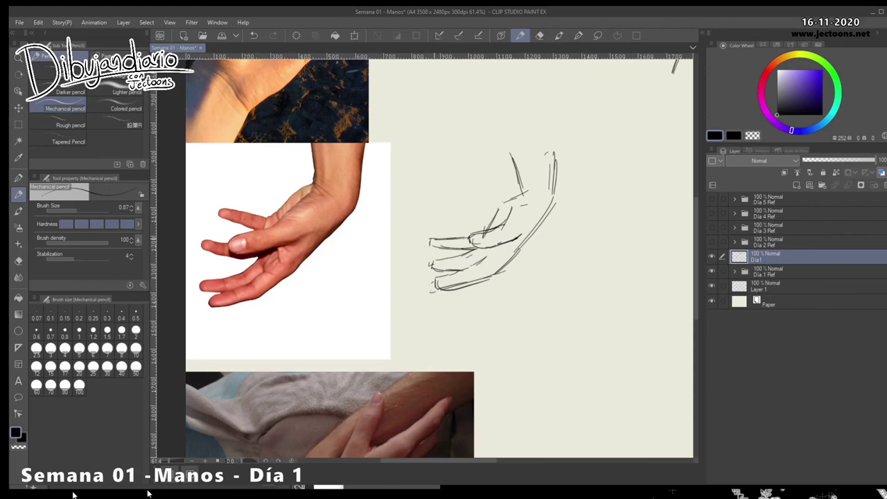
Step: Add the uppermost finger and reinforce the forearm, outer hand and lowest finger contours of the bent-wrist sketch
mouse_move(487, 227)
left_mouse_down()
mouse_move(445, 217)
mouse_move(471, 233)
mouse_move(446, 222)
left_mouse_up()
mouse_move(559, 151)
left_mouse_down()
mouse_move(538, 222)
mouse_move(510, 249)
mouse_move(440, 291)
left_mouse_up()
mouse_move(492, 253)
left_mouse_down()
mouse_move(472, 270)
mouse_move(435, 276)
mouse_move(432, 291)
left_mouse_up()
left_click_drag(435, 292, 490, 278)
mouse_move(510, 144)
left_mouse_down()
mouse_move(521, 189)
mouse_move(497, 204)
left_mouse_up()
left_click_drag(496, 205, 481, 236)
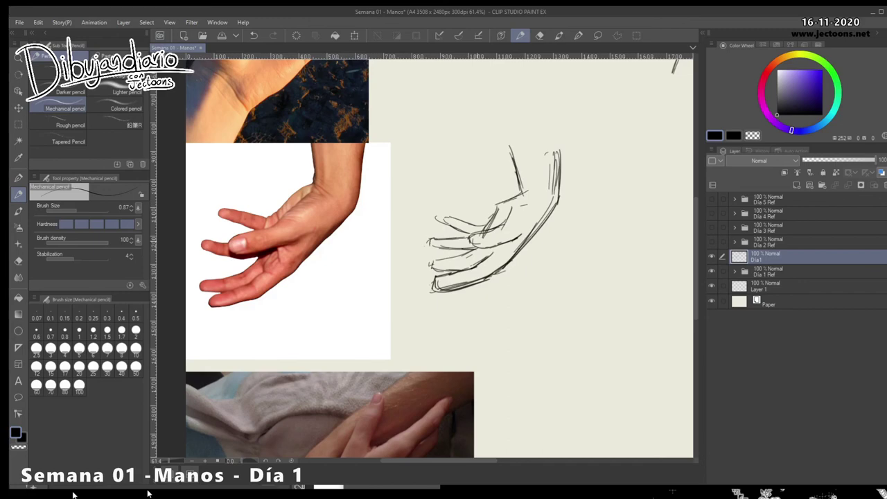
Step: Select the bent-wrist hand sketch and move it below the first row of hand studies
key("alt+space")
left_click_drag(543, 296, 444, 296)
mouse_move(581, 298)
left_mouse_down()
mouse_move(466, 291)
mouse_move(540, 292)
left_mouse_up()
left_click_drag(465, 290, 521, 298)
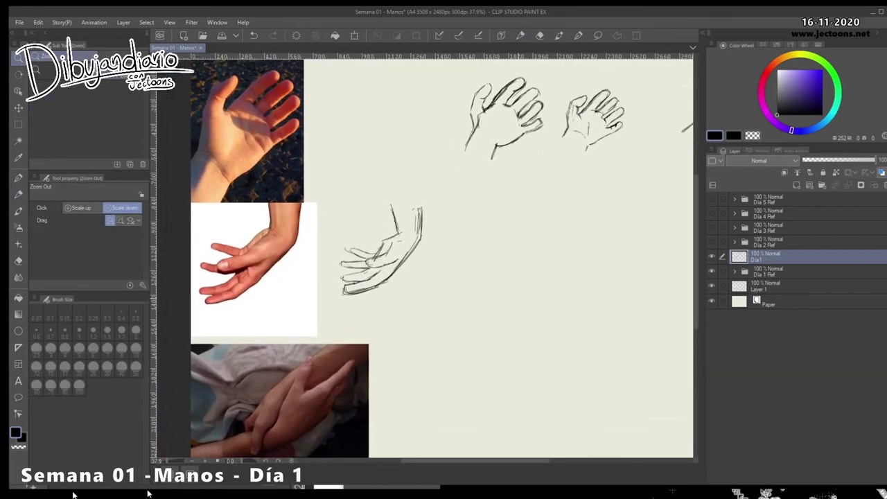
left_click(18, 124)
left_click_drag(335, 180, 448, 307)
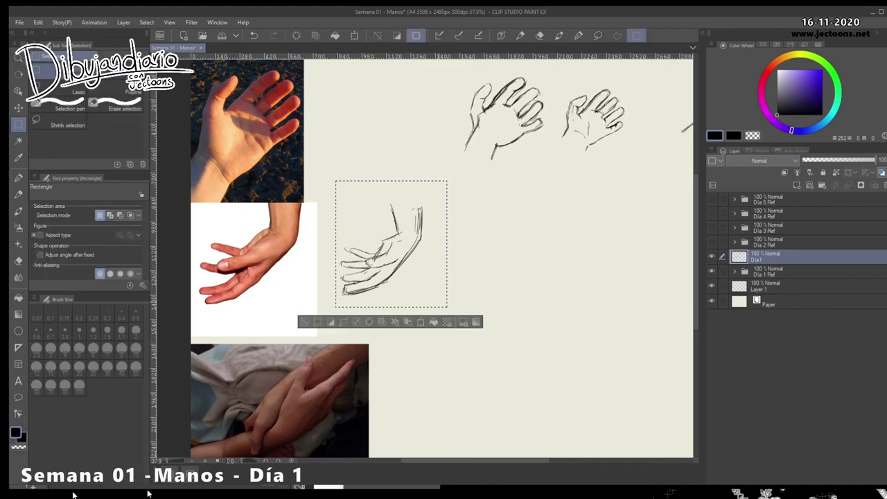
left_click(18, 107)
left_click_drag(391, 244, 590, 254)
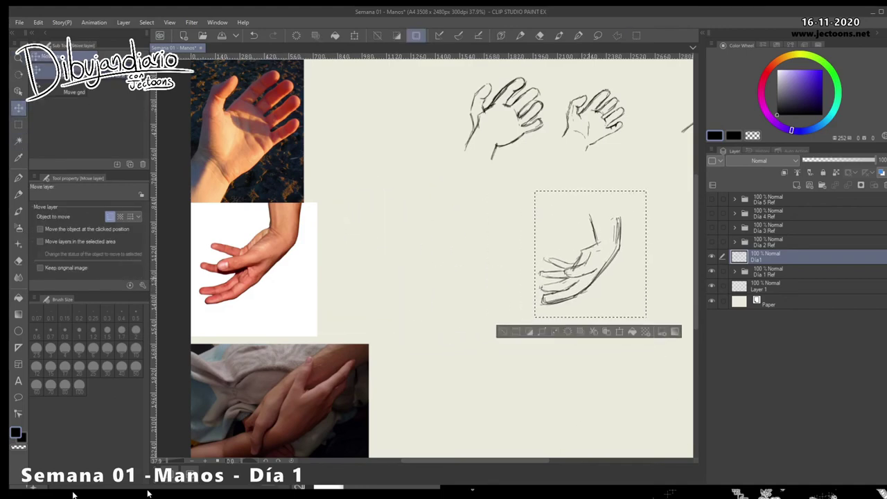
Step: Start a larger study of the second reference with the thumb contour, thumbnail and the edge line behind the thumb
left_click(19, 195)
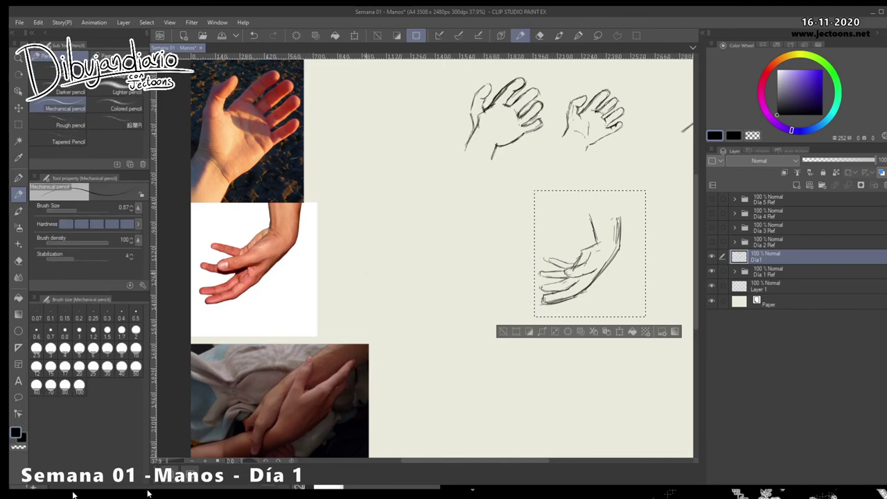
key("alt+space")
left_click_drag(377, 288, 497, 294)
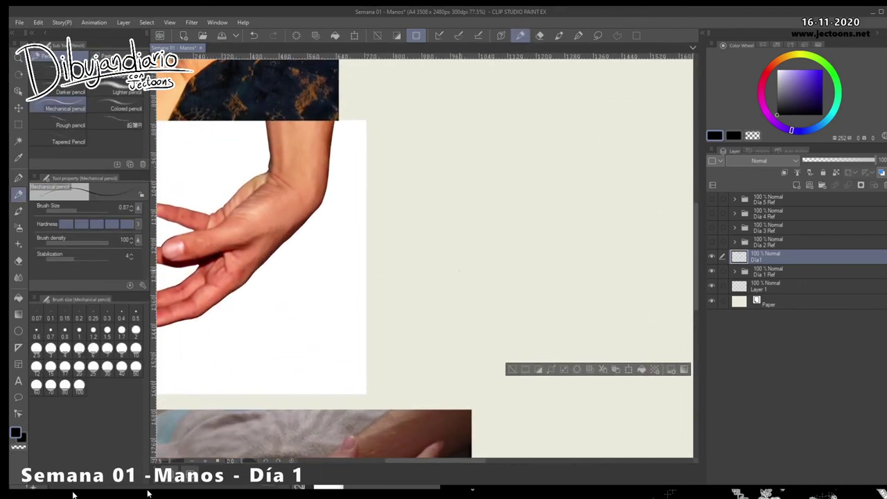
key("ctrl+d")
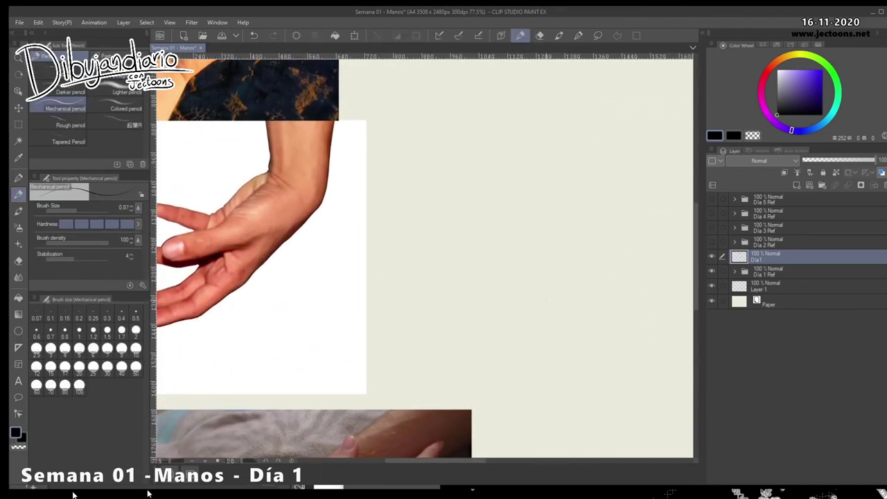
left_click_drag(425, 258, 452, 254)
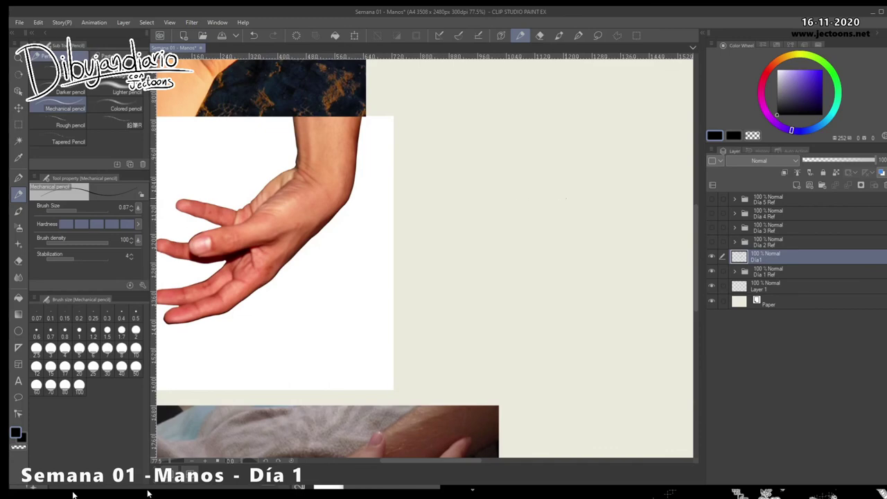
left_click_drag(559, 200, 584, 183)
mouse_move(541, 221)
left_mouse_down()
mouse_move(581, 186)
mouse_move(540, 222)
mouse_move(497, 227)
mouse_move(490, 238)
mouse_move(517, 256)
mouse_move(581, 231)
mouse_move(565, 237)
left_mouse_up()
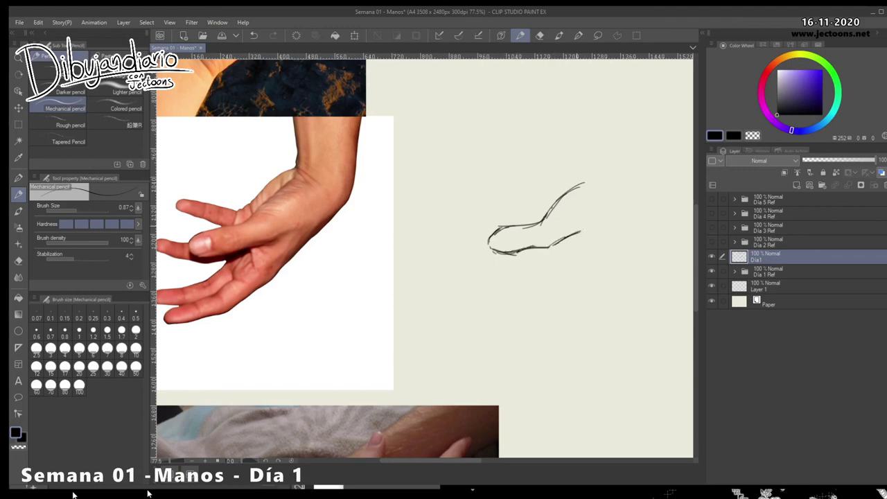
left_click_drag(556, 243, 556, 251)
left_click_drag(555, 243, 581, 231)
mouse_move(511, 231)
left_mouse_down()
mouse_move(493, 237)
mouse_move(512, 246)
mouse_move(490, 249)
mouse_move(512, 247)
left_mouse_up()
left_click_drag(568, 175, 533, 213)
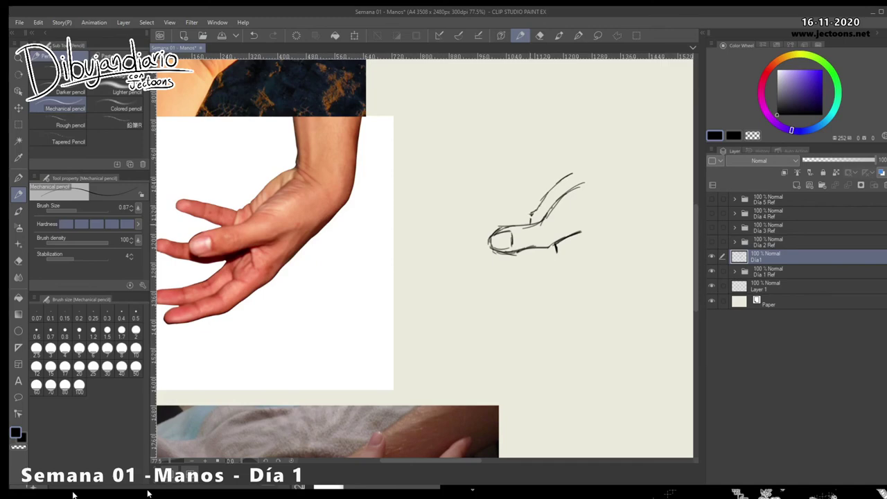
Step: Erase the thumbnail and draw the finger rising behind the thumb and the finger beneath it
mouse_move(533, 211)
left_mouse_down()
mouse_move(502, 246)
mouse_move(511, 242)
left_mouse_up()
left_click_drag(531, 214, 489, 191)
mouse_move(480, 190)
left_mouse_down()
mouse_move(521, 229)
mouse_move(510, 222)
mouse_move(509, 201)
left_mouse_up()
left_click_drag(504, 304, 575, 283)
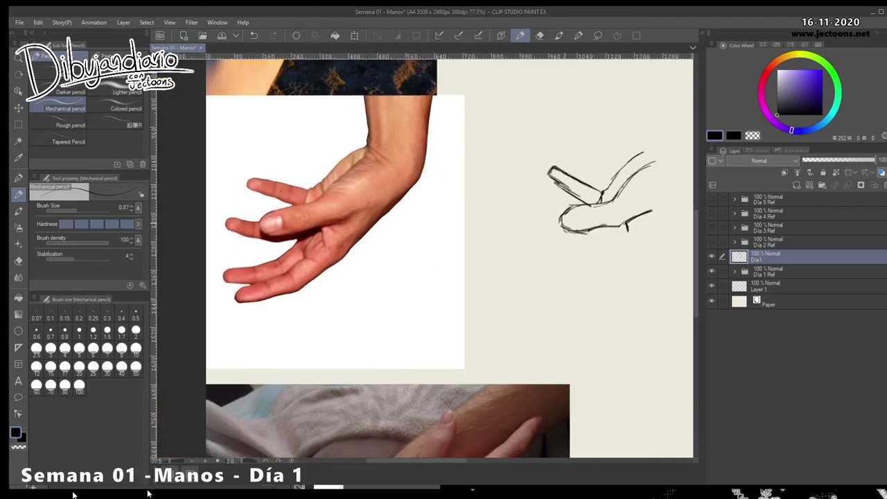
mouse_move(559, 224)
left_mouse_down()
mouse_move(531, 225)
mouse_move(548, 237)
mouse_move(594, 239)
mouse_move(554, 240)
mouse_move(585, 236)
left_mouse_up()
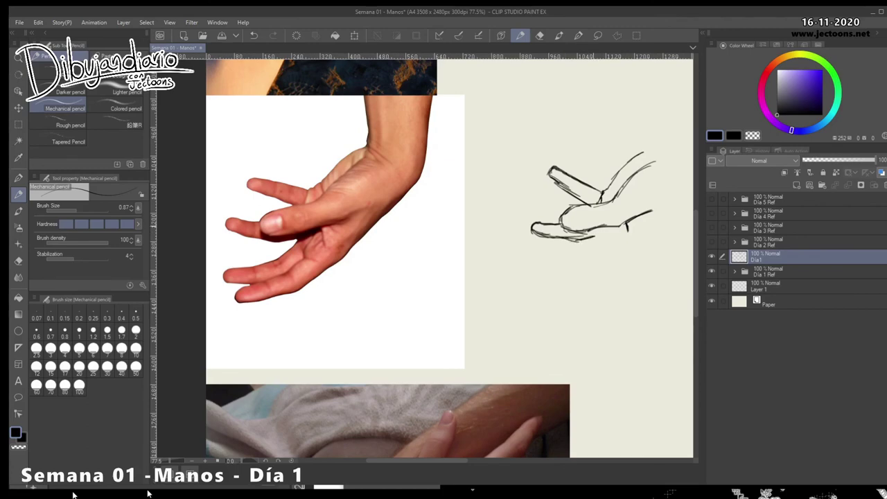
Step: Draw the two lowest fingers and the outer contour from the hand up the forearm in the larger bent-wrist study
left_click_drag(591, 273, 506, 266)
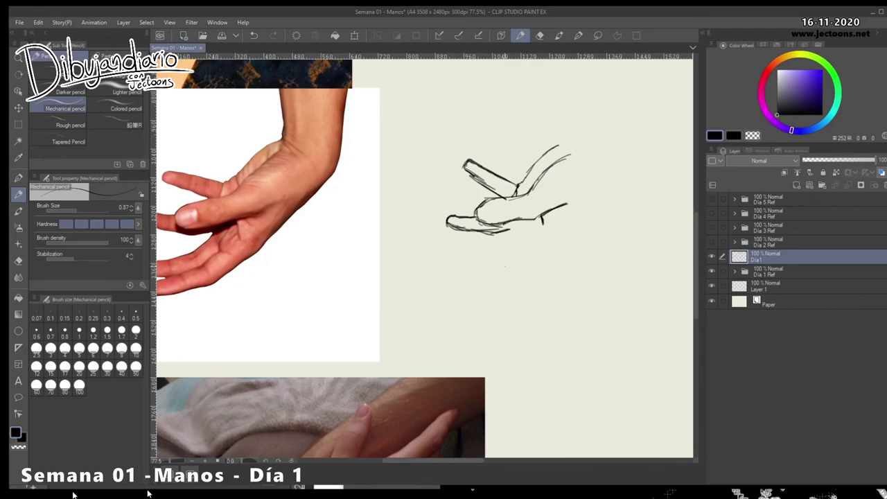
mouse_move(505, 231)
left_mouse_down()
mouse_move(516, 227)
mouse_move(460, 251)
mouse_move(455, 264)
mouse_move(469, 264)
mouse_move(460, 265)
left_mouse_up()
left_click_drag(634, 69, 630, 105)
left_click_drag(628, 118, 629, 146)
mouse_move(636, 75)
left_mouse_down()
mouse_move(632, 181)
mouse_move(566, 244)
left_mouse_up()
mouse_move(631, 190)
left_mouse_down()
mouse_move(547, 265)
mouse_move(502, 285)
mouse_move(443, 284)
left_mouse_up()
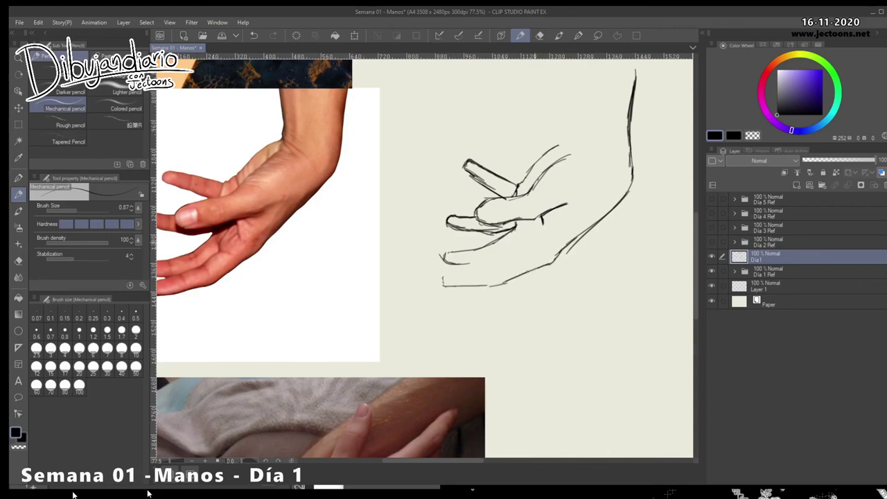
Step: Redraw the outer forearm edge and add the inner forearm line down to the wrist of the bent-wrist study
left_click_drag(485, 243, 471, 299)
mouse_move(616, 139)
left_mouse_down()
mouse_move(608, 211)
mouse_move(613, 184)
left_mouse_up()
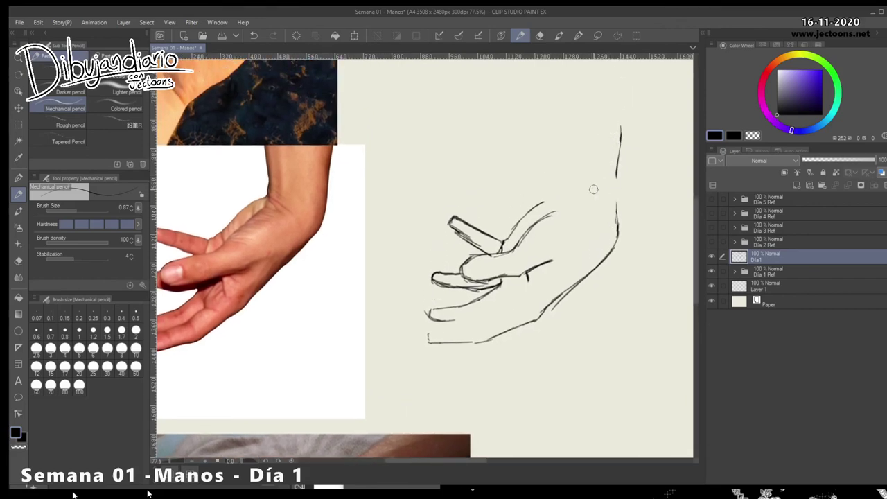
left_click_drag(620, 142, 615, 214)
mouse_move(548, 129)
left_mouse_down()
mouse_move(562, 210)
mouse_move(532, 210)
mouse_move(553, 192)
mouse_move(549, 133)
left_mouse_up()
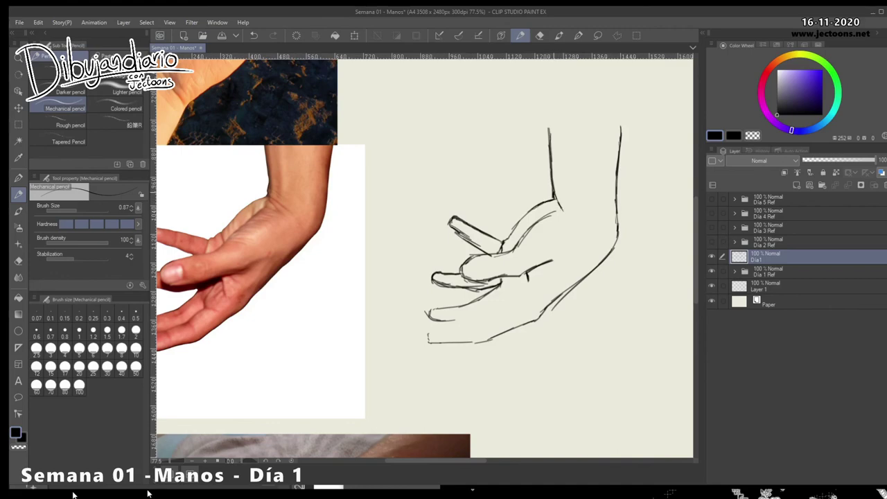
Step: Add the wrist curve and palm creases, and close the outlines of the two lowest fingers
left_click_drag(573, 214, 600, 228)
mouse_move(535, 300)
left_mouse_down()
mouse_move(574, 254)
mouse_move(606, 262)
mouse_move(581, 255)
mouse_move(590, 267)
mouse_move(557, 284)
left_mouse_up()
mouse_move(576, 266)
left_mouse_down()
mouse_move(564, 282)
mouse_move(500, 297)
mouse_move(526, 303)
mouse_move(595, 288)
left_mouse_up()
mouse_move(569, 248)
left_mouse_down()
mouse_move(499, 277)
mouse_move(538, 283)
left_mouse_up()
mouse_move(531, 284)
left_mouse_down()
mouse_move(499, 276)
mouse_move(536, 275)
left_mouse_up()
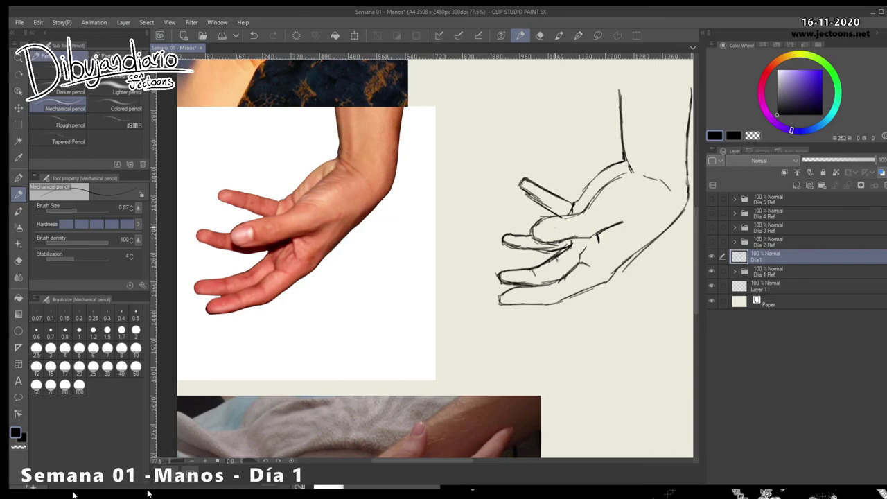
Step: Redraw the uppermost finger of the larger bent-wrist study longer and with a rounded tip
mouse_move(526, 181)
left_mouse_down()
mouse_move(570, 201)
mouse_move(532, 195)
mouse_move(551, 209)
left_mouse_up()
left_click_drag(576, 312, 531, 316)
left_click_drag(612, 324, 495, 337)
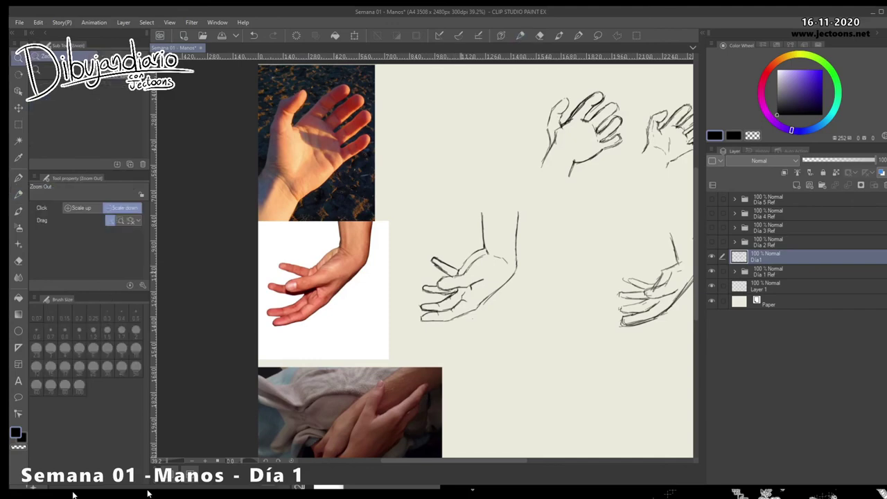
scroll(455, 273, "up", 4)
mouse_move(415, 233)
left_mouse_down()
mouse_move(406, 237)
mouse_move(424, 258)
mouse_move(416, 261)
mouse_move(438, 254)
mouse_move(462, 268)
mouse_move(452, 262)
left_mouse_up()
mouse_move(398, 239)
left_mouse_down()
mouse_move(418, 243)
mouse_move(400, 247)
mouse_move(440, 279)
left_mouse_up()
left_click_drag(421, 248, 437, 257)
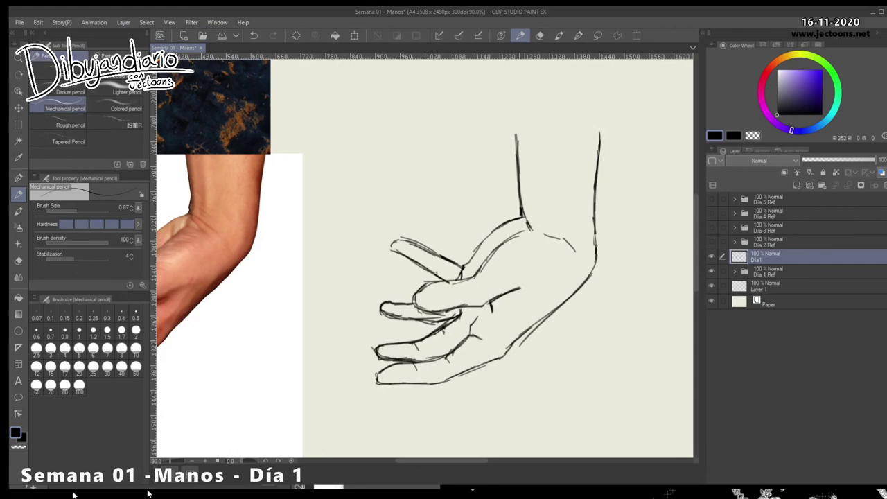
left_click_drag(541, 353, 479, 357)
left_click_drag(659, 406, 525, 323)
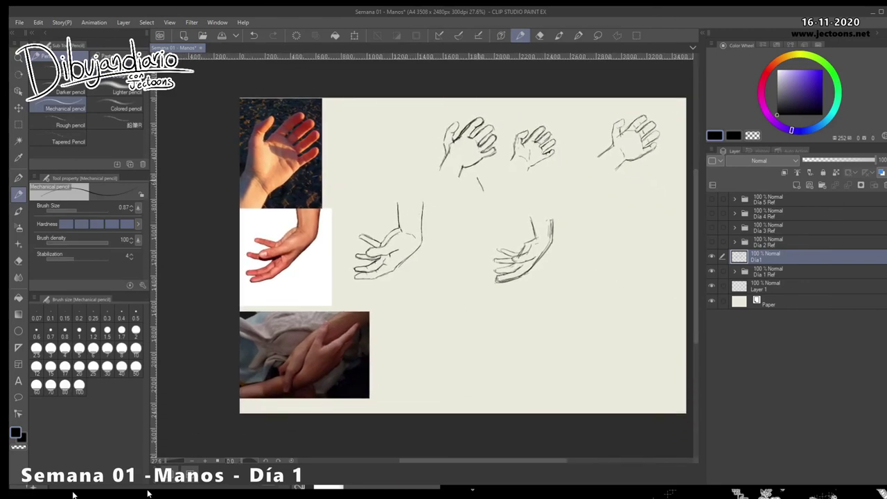
mouse_move(455, 230)
left_mouse_down()
mouse_move(433, 236)
mouse_move(444, 237)
left_mouse_up()
mouse_move(451, 233)
left_mouse_down()
mouse_move(441, 236)
mouse_move(447, 229)
left_mouse_up()
left_click_drag(483, 189, 474, 184)
Step: Start a study of the third reference with the rear hand's upper contour and its finger hanging over the wrist
left_click_drag(472, 343, 447, 267)
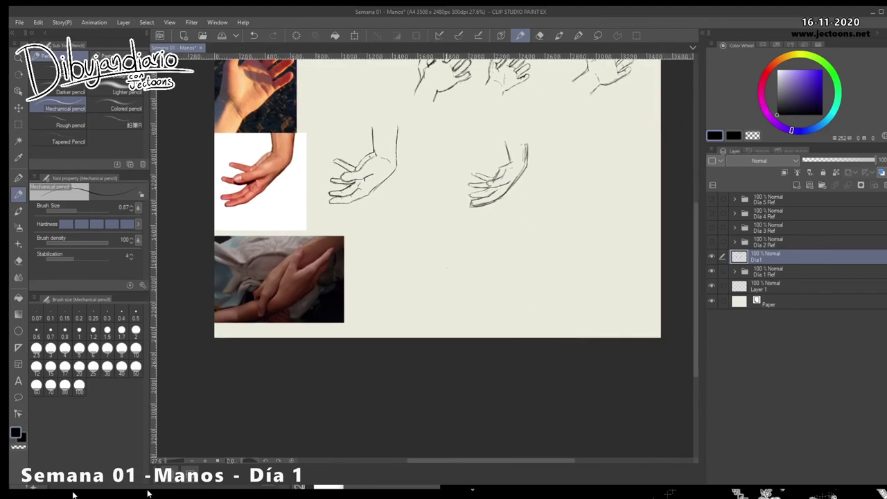
left_click_drag(418, 311, 590, 305)
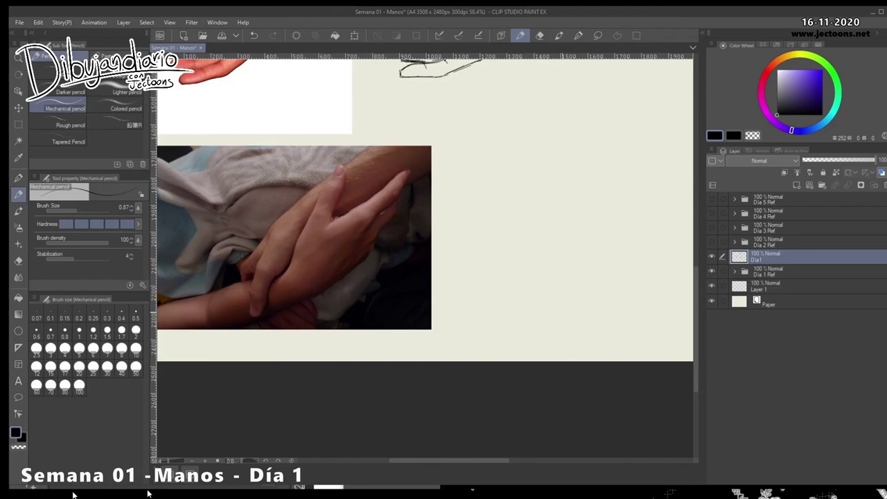
left_click_drag(578, 309, 541, 311)
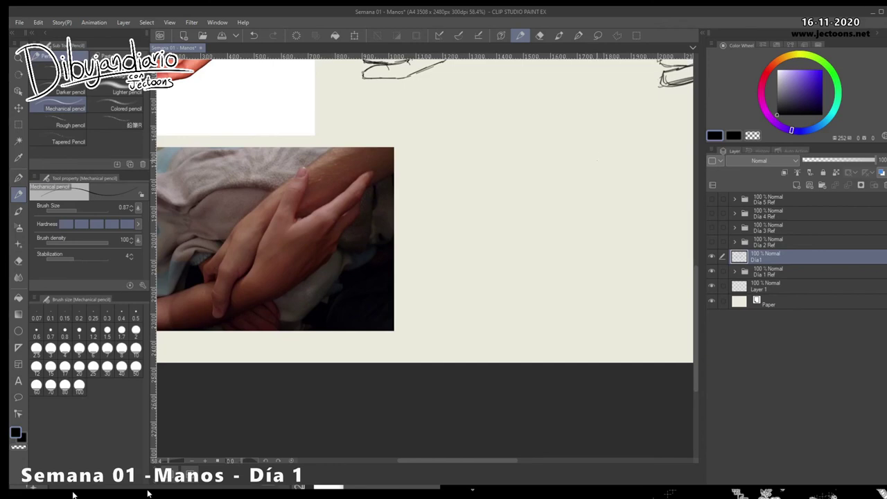
mouse_move(626, 139)
left_mouse_down()
mouse_move(569, 173)
mouse_move(523, 255)
left_mouse_up()
mouse_move(555, 215)
left_mouse_down()
mouse_move(542, 312)
mouse_move(558, 303)
mouse_move(562, 270)
mouse_move(589, 237)
left_mouse_up()
mouse_move(579, 251)
left_mouse_down()
mouse_move(562, 269)
mouse_move(595, 216)
left_mouse_up()
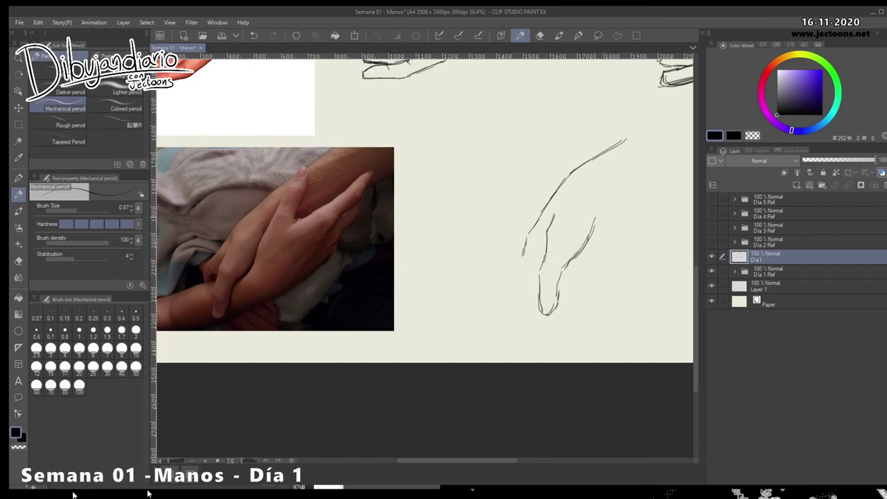
Step: Draw the front hand's thumb up to the forearm and extend the rear hand's contour down
mouse_move(585, 246)
left_mouse_down()
mouse_move(610, 148)
mouse_move(623, 161)
mouse_move(621, 194)
left_mouse_up()
scroll(423, 256, "down", 2)
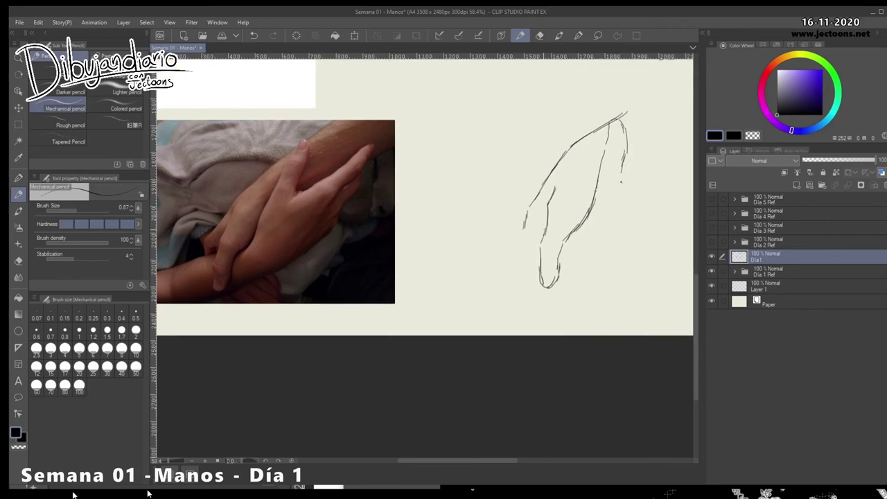
left_click_drag(524, 229, 520, 246)
Step: Draw the front hand's extended index finger and the stepped edges of the fingers beneath it
mouse_move(627, 205)
left_mouse_down()
mouse_move(590, 209)
mouse_move(504, 251)
mouse_move(524, 262)
mouse_move(538, 225)
mouse_move(533, 235)
mouse_move(598, 179)
mouse_move(611, 187)
mouse_move(563, 212)
left_mouse_up()
mouse_move(611, 179)
left_mouse_down()
mouse_move(604, 202)
mouse_move(566, 245)
left_mouse_up()
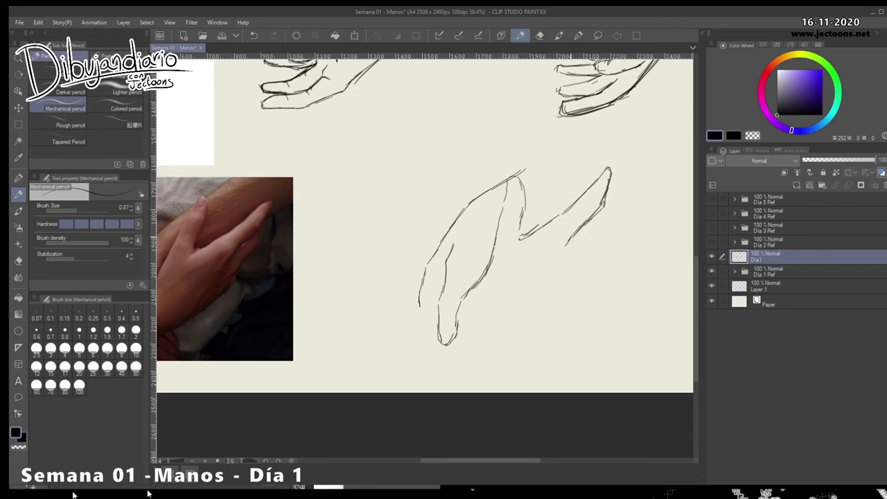
mouse_move(598, 218)
left_mouse_down()
mouse_move(571, 260)
mouse_move(580, 259)
mouse_move(574, 269)
left_mouse_up()
left_click_drag(501, 317, 546, 290)
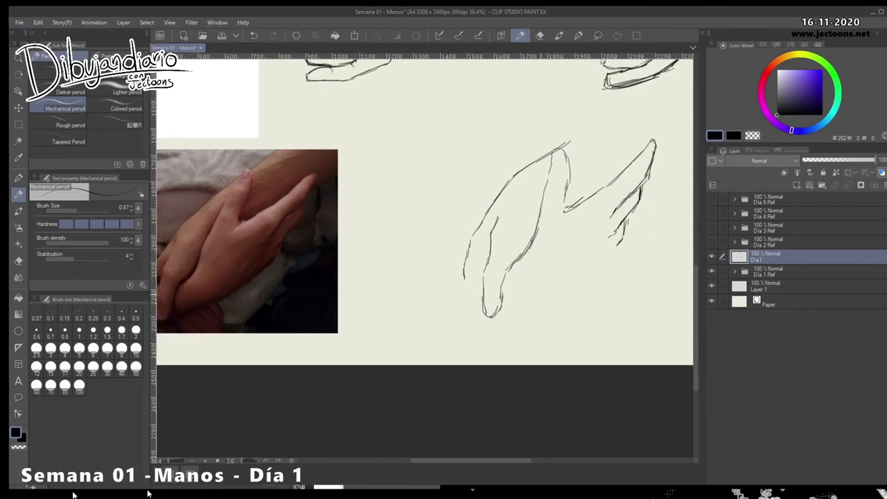
Step: Draw the front hand's lower contour from the fingers down to the wrist under the wrapping fingertip
mouse_move(506, 309)
left_mouse_down()
mouse_move(566, 292)
mouse_move(602, 267)
left_mouse_up()
left_click_drag(624, 219, 596, 274)
left_click_drag(603, 267, 558, 294)
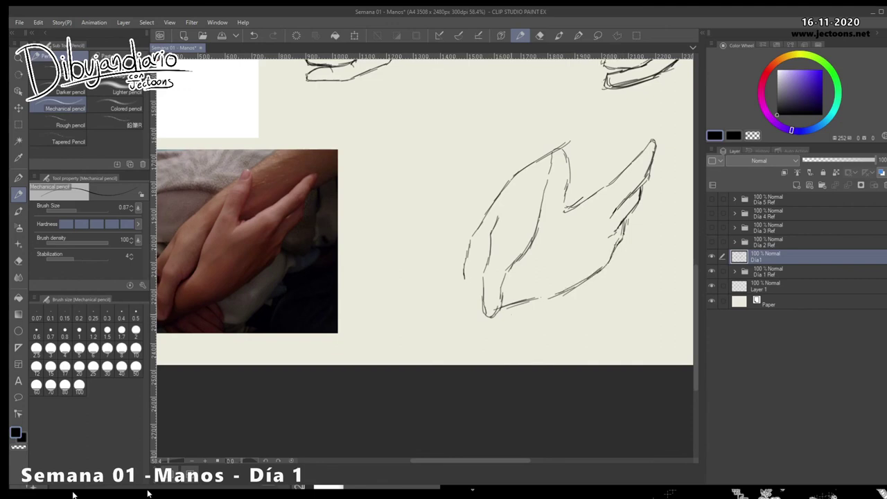
left_click_drag(502, 309, 546, 298)
left_click_drag(528, 303, 579, 284)
Step: Darken the edge between the clasped hands and add the first lines of both forearms
mouse_move(562, 150)
left_mouse_down()
mouse_move(624, 114)
mouse_move(560, 154)
mouse_move(542, 202)
left_mouse_up()
left_click_drag(552, 154, 525, 258)
mouse_move(500, 289)
left_mouse_down()
mouse_move(569, 229)
mouse_move(534, 219)
mouse_move(533, 229)
mouse_move(491, 243)
left_mouse_up()
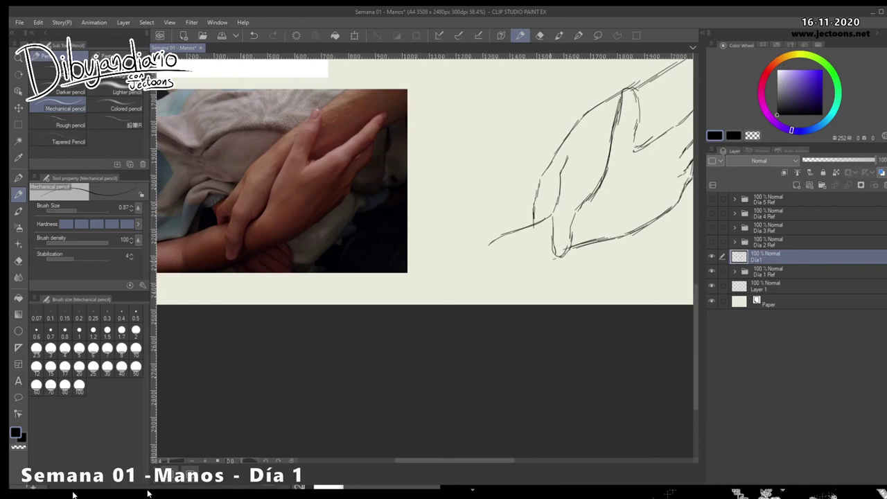
Step: Add hatched shading along the underside of the front wrist beneath the wrapping fingertip
left_click_drag(553, 260, 536, 268)
left_click_drag(628, 235, 537, 267)
mouse_move(575, 252)
left_mouse_down()
mouse_move(594, 238)
mouse_move(538, 266)
left_mouse_up()
left_click_drag(613, 239, 548, 272)
mouse_move(589, 251)
left_mouse_down()
mouse_move(515, 289)
mouse_move(607, 236)
left_mouse_up()
mouse_move(608, 240)
left_mouse_down()
mouse_move(622, 232)
mouse_move(605, 239)
left_mouse_up()
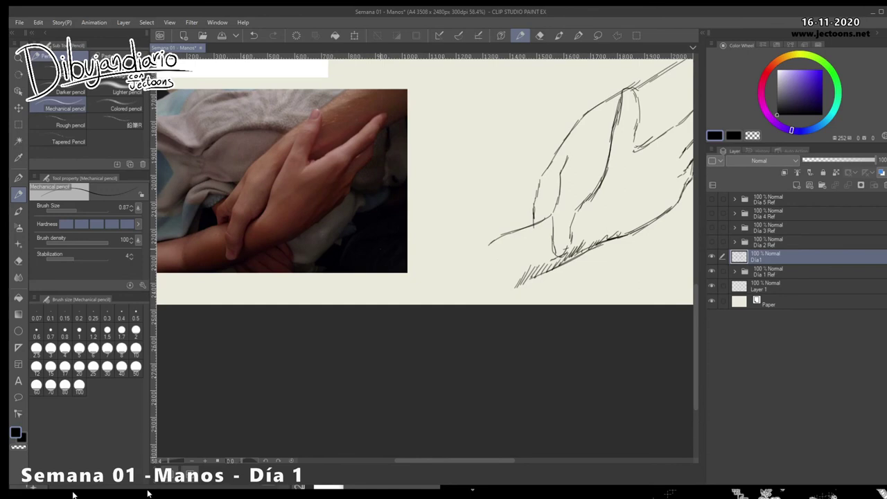
Step: Extend the front forearm's upper edge and draw the nails on the wrapping finger and the thumb
mouse_move(521, 230)
left_mouse_down()
mouse_move(480, 260)
mouse_move(473, 243)
mouse_move(433, 253)
left_mouse_up()
left_click_drag(482, 238, 421, 257)
left_click_drag(507, 231, 481, 239)
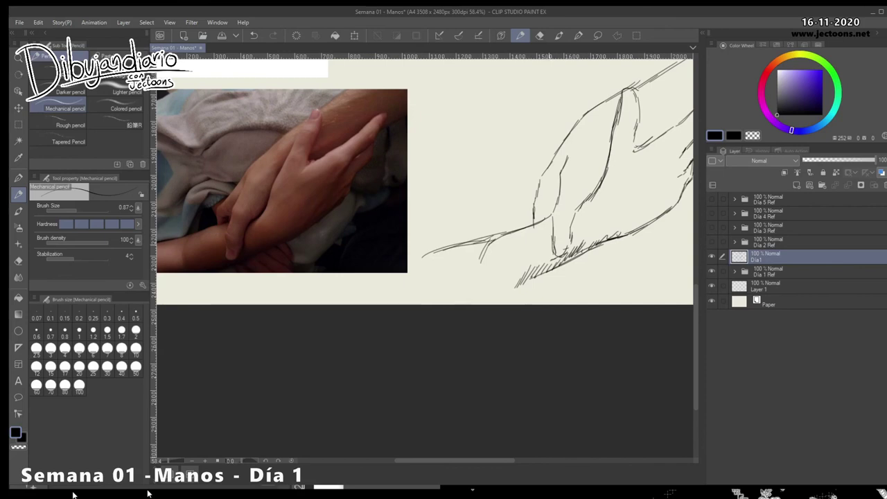
left_click_drag(559, 200, 554, 250)
left_click_drag(552, 232, 553, 252)
mouse_move(551, 254)
left_mouse_down()
mouse_move(560, 246)
mouse_move(559, 253)
left_mouse_up()
left_click_drag(586, 180, 513, 249)
left_click_drag(549, 158, 559, 175)
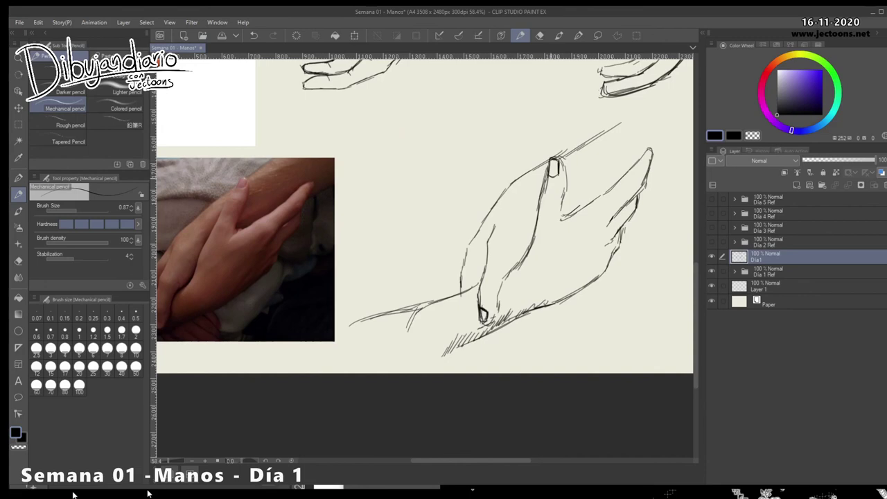
Step: Reinforce the thumb and extended index finger edges and add the rear forearm's lower line
left_click_drag(561, 162, 560, 219)
mouse_move(648, 148)
left_mouse_down()
mouse_move(611, 192)
mouse_move(562, 218)
left_mouse_up()
left_click_drag(603, 200, 562, 218)
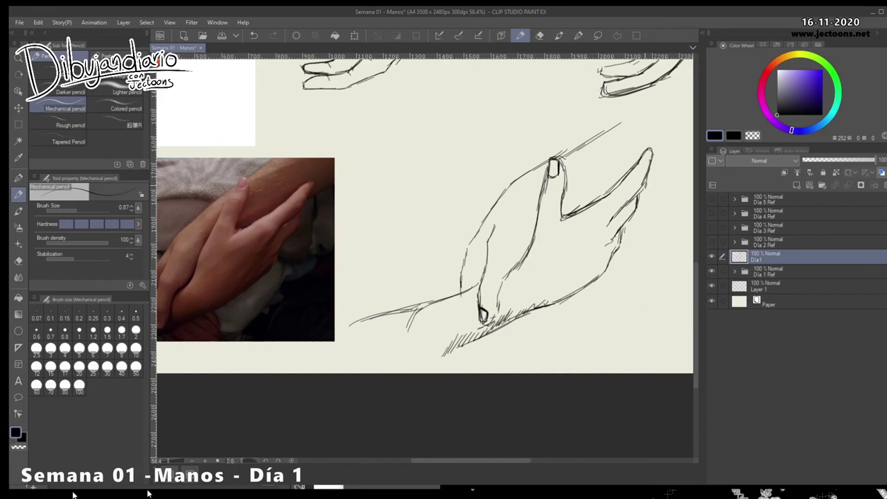
left_click_drag(685, 166, 638, 196)
key("alt+space")
left_click_drag(553, 296, 469, 303)
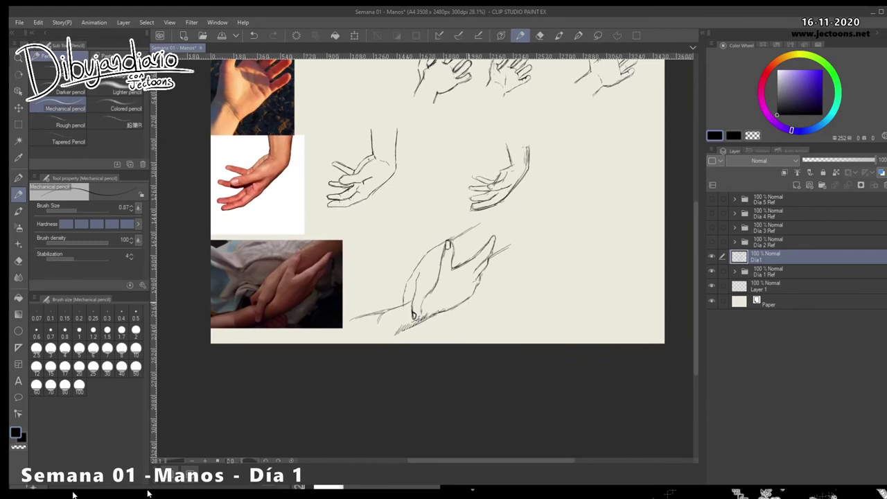
Step: Scale the clasped-hands sketch down to 54% and move it to the page's lower-right area
left_click(19, 125)
mouse_move(543, 226)
left_mouse_down()
mouse_move(455, 271)
mouse_move(543, 241)
mouse_move(531, 234)
mouse_move(347, 343)
left_mouse_up()
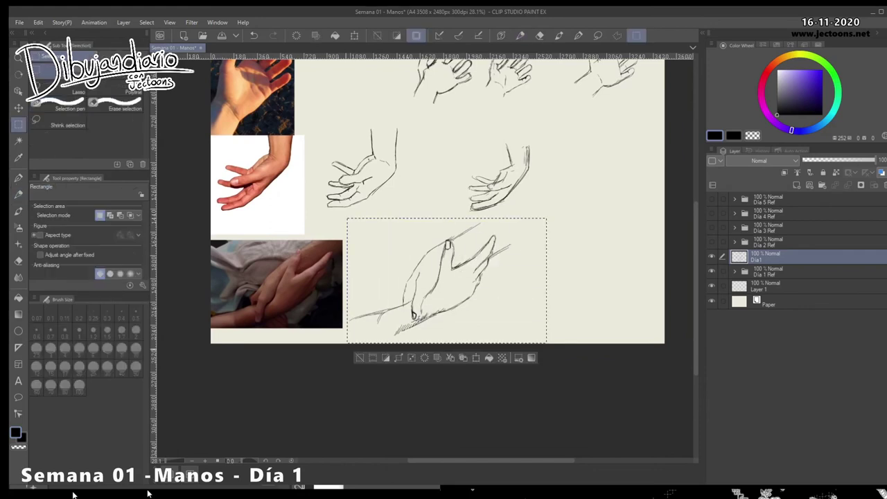
key("ctrl+t")
left_click_drag(546, 218, 455, 275)
left_click_drag(401, 309, 587, 283)
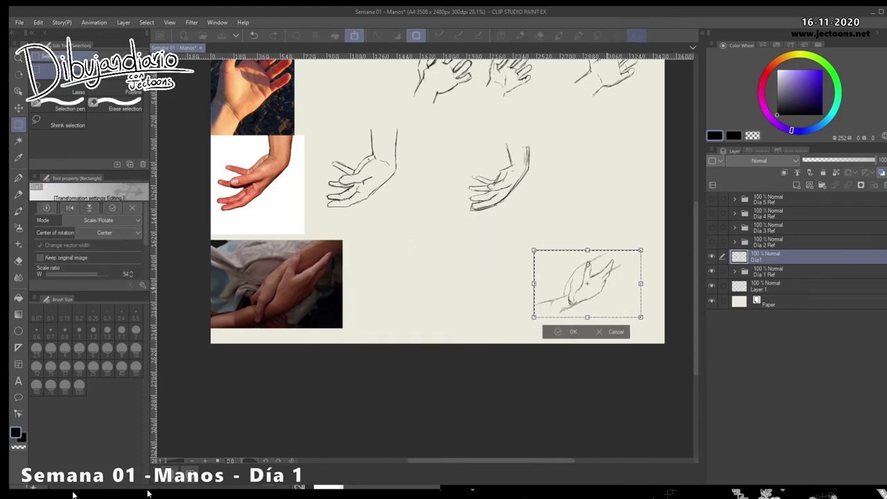
key("Return")
key("ctrl+d")
Step: Start a larger pencil study of the third reference with straight segments for the rear hand's upper contour
left_click_drag(420, 309, 625, 307)
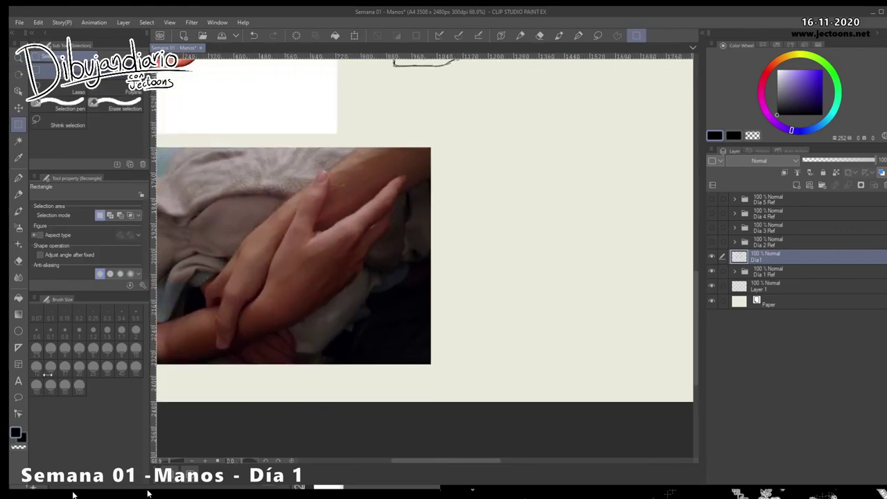
left_click(19, 195)
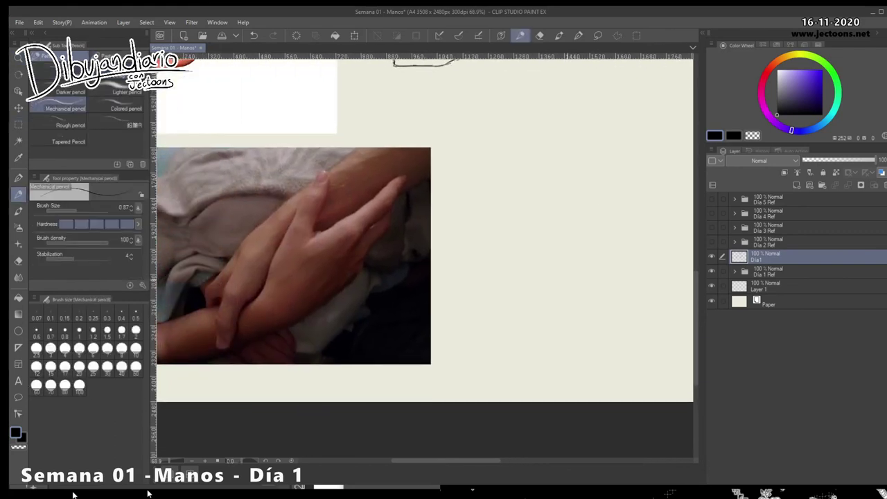
left_click_drag(443, 277, 418, 272)
mouse_move(655, 143)
left_mouse_down()
mouse_move(592, 178)
mouse_move(548, 240)
mouse_move(542, 271)
left_mouse_up()
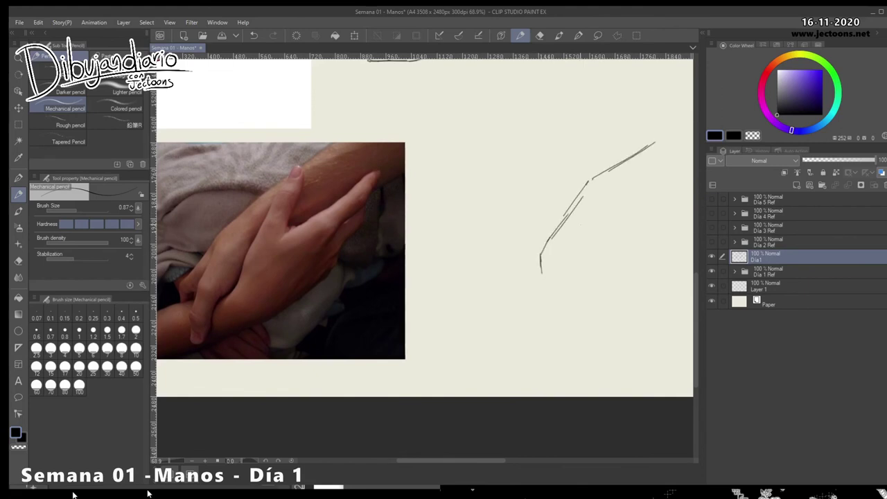
left_click_drag(573, 227, 554, 268)
left_click_drag(555, 267, 544, 326)
key("ctrl+z")
key("ctrl+z")
key("ctrl+z")
key("ctrl+z")
key("ctrl+z")
key("ctrl+z")
key("ctrl+z")
key("ctrl+z")
Step: Draw and reinforce the edge between the two hands from the thumb tip down to the rear hand's fingers
left_click_drag(570, 303, 531, 315)
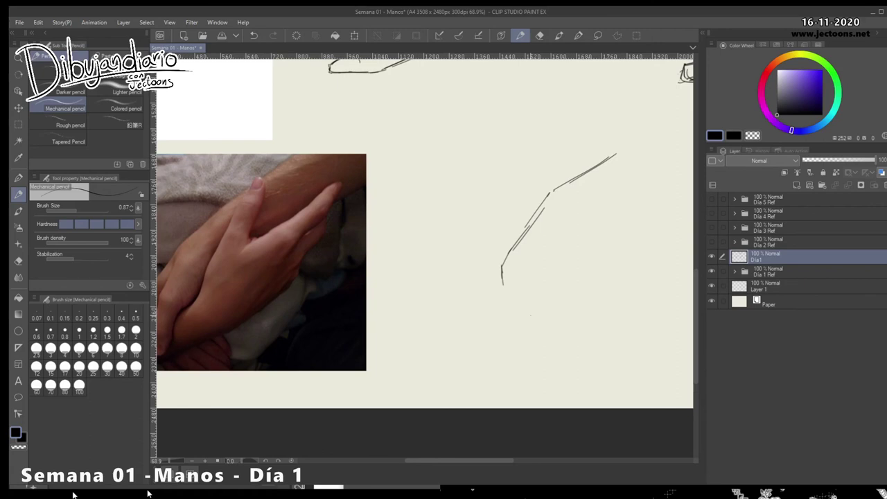
mouse_move(583, 173)
left_mouse_down()
mouse_move(578, 189)
mouse_move(597, 186)
mouse_move(574, 195)
mouse_move(567, 224)
left_mouse_up()
left_click_drag(570, 208, 551, 250)
left_click_drag(550, 256, 547, 264)
left_click_drag(559, 234, 525, 301)
left_click_drag(559, 230, 543, 264)
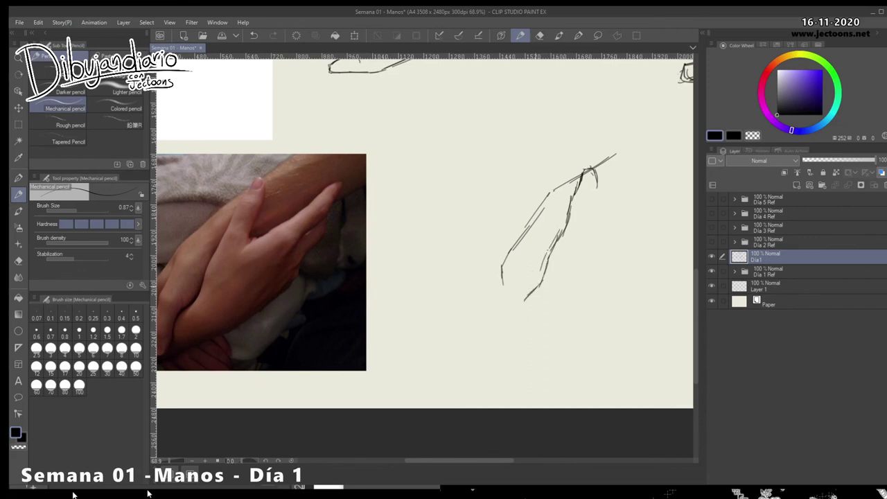
left_click_drag(571, 204, 558, 239)
left_click_drag(559, 236, 548, 268)
Step: Draw the thumb's other side, the index finger's upper edge and a second rear forearm line
mouse_move(599, 173)
left_mouse_down()
mouse_move(600, 187)
mouse_move(570, 202)
mouse_move(551, 255)
left_mouse_up()
mouse_move(597, 173)
left_mouse_down()
mouse_move(587, 239)
mouse_move(519, 271)
mouse_move(538, 279)
mouse_move(630, 210)
left_mouse_up()
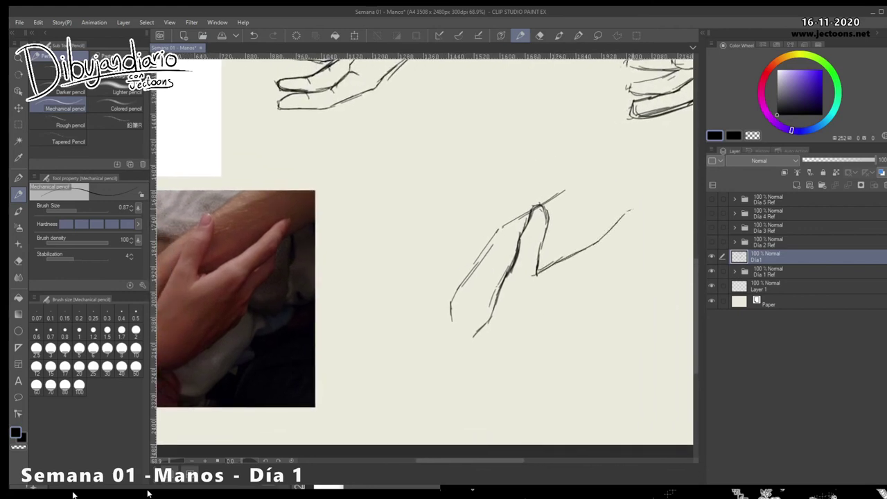
left_click_drag(549, 204, 604, 168)
Step: Construct the middle segment of the rear hand's wrapping finger with a curved knuckle line
left_click_drag(422, 264, 538, 181)
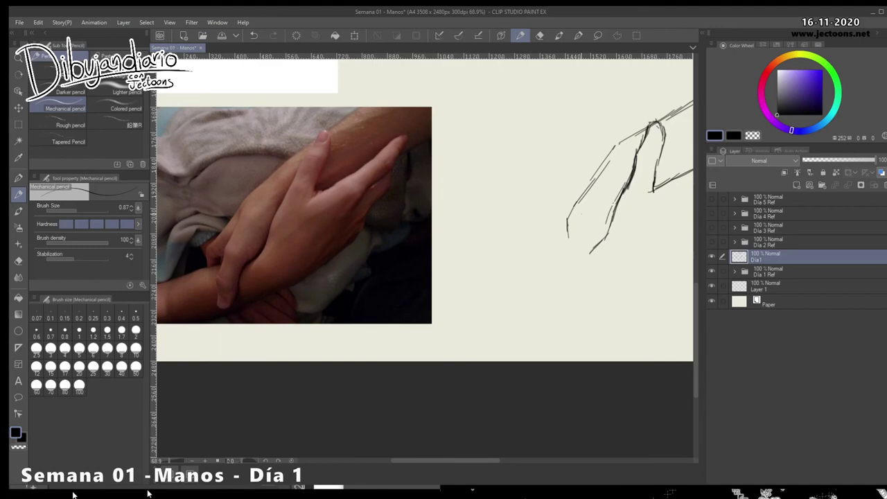
left_click_drag(567, 223, 568, 246)
mouse_move(566, 228)
left_mouse_down()
mouse_move(561, 266)
mouse_move(587, 241)
left_mouse_up()
mouse_move(559, 228)
left_mouse_down()
mouse_move(589, 241)
mouse_move(575, 275)
left_mouse_up()
mouse_move(563, 269)
left_mouse_down()
mouse_move(558, 276)
mouse_move(577, 274)
left_mouse_up()
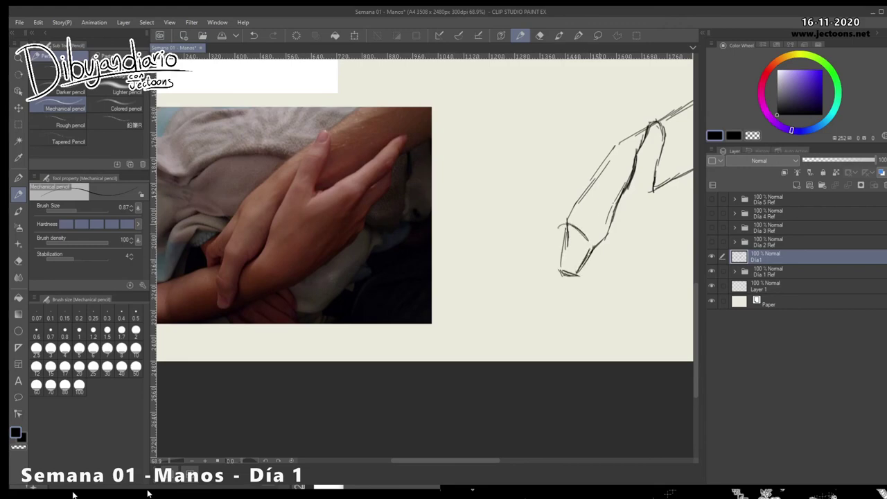
Step: Add the wrapping finger's rounded tip segment and short hatching along the edge between the hands
mouse_move(616, 204)
left_mouse_down()
mouse_move(606, 233)
mouse_move(608, 226)
left_mouse_up()
mouse_move(615, 204)
left_mouse_down()
mouse_move(595, 247)
mouse_move(600, 240)
left_mouse_up()
mouse_move(623, 190)
left_mouse_down()
mouse_move(607, 227)
mouse_move(618, 200)
left_mouse_up()
mouse_move(560, 272)
left_mouse_down()
mouse_move(561, 300)
mouse_move(579, 294)
left_mouse_up()
left_click_drag(589, 251, 580, 283)
left_click_drag(581, 284, 577, 299)
mouse_move(583, 287)
left_mouse_down()
mouse_move(572, 305)
mouse_move(581, 305)
left_mouse_up()
left_click_drag(560, 294, 580, 306)
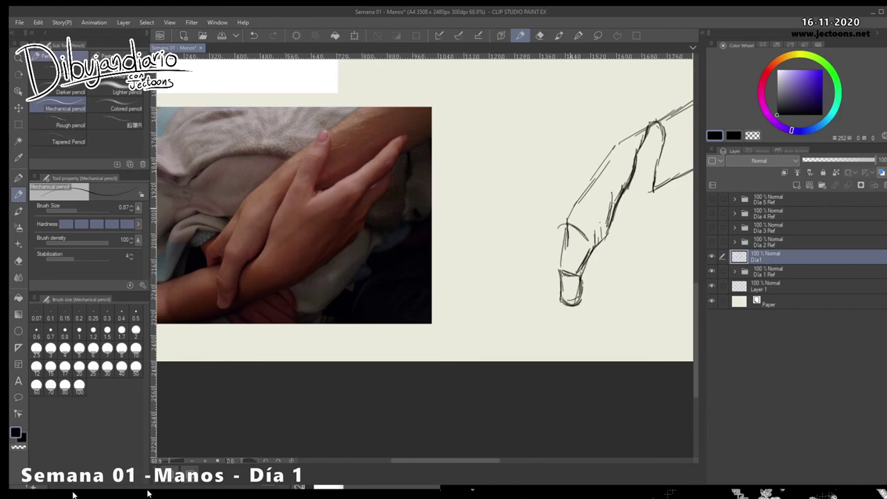
Step: Reinforce the rear hand's contour, add the front forearm's upper edge and block in the front hand's palm
mouse_move(604, 162)
left_mouse_down()
mouse_move(563, 212)
mouse_move(546, 258)
left_mouse_up()
left_click_drag(622, 140, 548, 251)
mouse_move(600, 173)
left_mouse_down()
mouse_move(556, 228)
mouse_move(549, 276)
mouse_move(517, 294)
left_mouse_up()
mouse_move(654, 222)
left_mouse_down()
mouse_move(512, 277)
mouse_move(560, 288)
mouse_move(550, 289)
left_mouse_up()
mouse_move(557, 254)
left_mouse_down()
mouse_move(600, 237)
mouse_move(594, 270)
left_mouse_up()
mouse_move(602, 236)
left_mouse_down()
mouse_move(594, 336)
mouse_move(509, 363)
mouse_move(611, 298)
mouse_move(579, 304)
left_mouse_up()
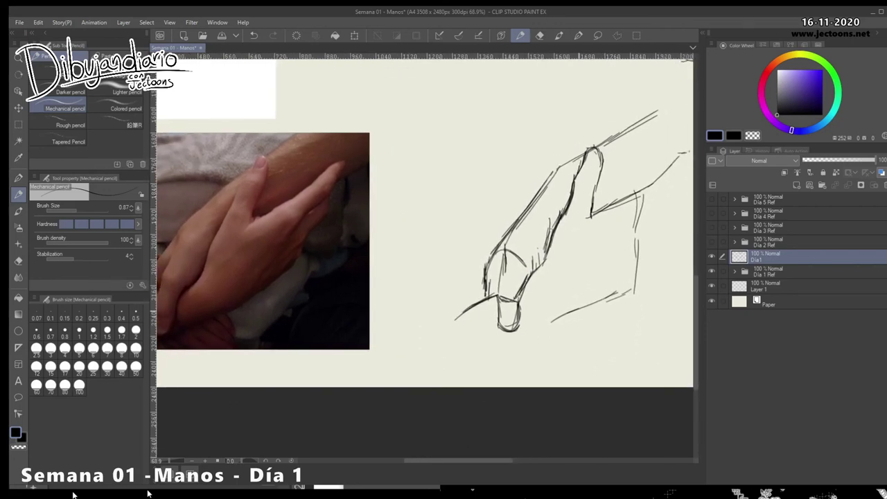
Step: Darken the edge between the hands and add the front hand's wrist arcs and lower forearm contour
mouse_move(526, 284)
left_mouse_down()
mouse_move(553, 236)
mouse_move(516, 297)
left_mouse_up()
left_click_drag(531, 274, 565, 209)
mouse_move(636, 199)
left_mouse_down()
mouse_move(631, 297)
mouse_move(546, 324)
left_mouse_up()
mouse_move(539, 281)
left_mouse_down()
mouse_move(567, 312)
mouse_move(559, 319)
left_mouse_up()
left_click_drag(547, 323, 503, 345)
left_click_drag(559, 319, 467, 364)
mouse_move(588, 319)
left_mouse_down()
mouse_move(561, 328)
mouse_move(578, 349)
mouse_move(544, 367)
left_mouse_up()
Step: Draw the rear forearm's lower edge behind the thumb and the underside of the extended index finger
left_click_drag(569, 204, 610, 194)
left_click_drag(573, 207, 629, 185)
mouse_move(586, 246)
left_mouse_down()
mouse_move(657, 202)
mouse_move(636, 236)
mouse_move(576, 292)
left_mouse_up()
left_click_drag(642, 225, 603, 265)
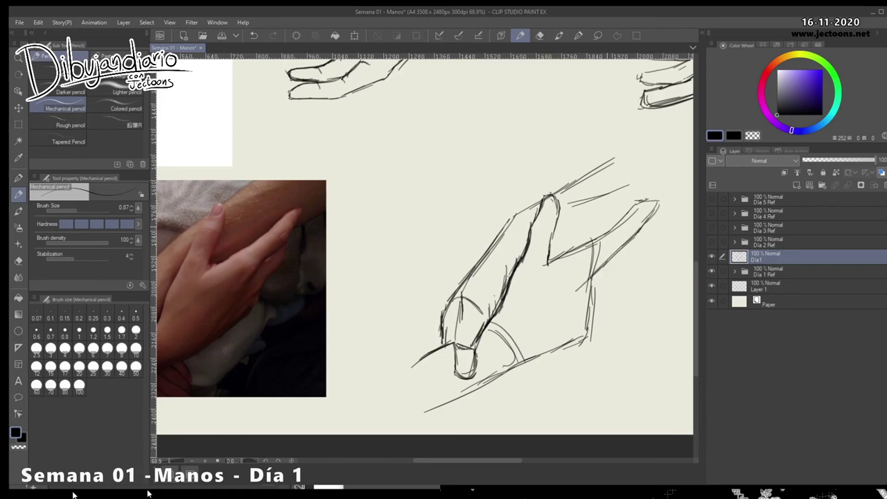
Step: Darken the front hand's extended index finger contours and draw the neighbouring finger's outer edge below it toward the palm
mouse_move(613, 228)
left_mouse_down()
mouse_move(556, 269)
mouse_move(653, 201)
left_mouse_up()
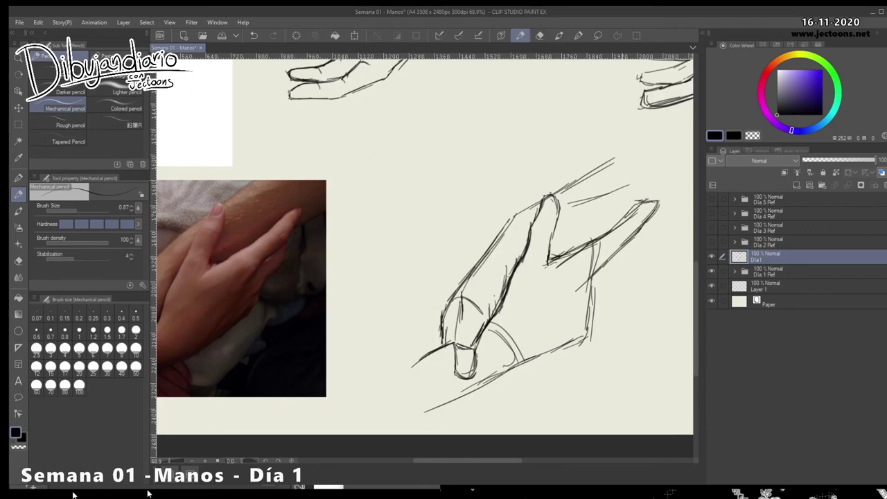
mouse_move(631, 243)
left_mouse_down()
mouse_move(630, 260)
mouse_move(582, 313)
mouse_move(591, 305)
mouse_move(597, 312)
mouse_move(588, 326)
mouse_move(504, 371)
left_mouse_up()
mouse_move(594, 256)
left_mouse_down()
mouse_move(593, 270)
mouse_move(590, 260)
left_mouse_up()
mouse_move(586, 292)
left_mouse_down()
mouse_move(585, 301)
mouse_move(572, 298)
left_mouse_up()
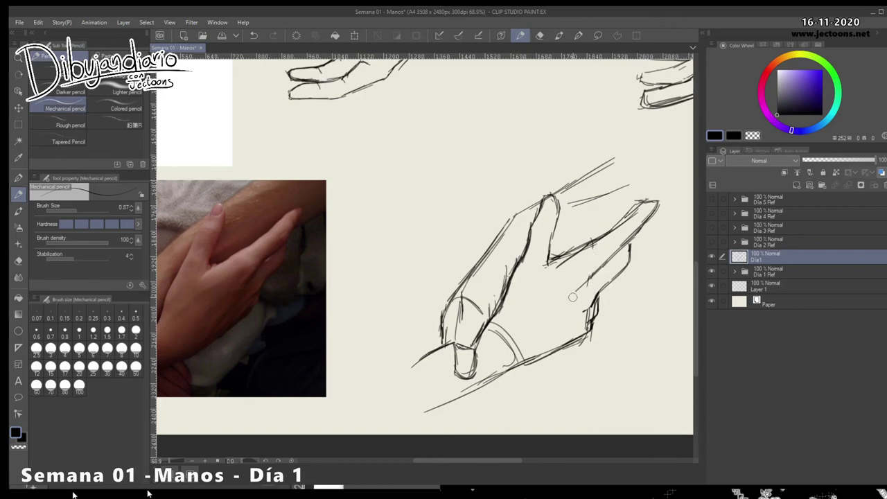
mouse_move(630, 234)
left_mouse_down()
mouse_move(588, 284)
mouse_move(627, 241)
mouse_move(604, 265)
mouse_move(605, 234)
left_mouse_up()
left_click_drag(549, 265, 573, 251)
mouse_move(578, 246)
left_mouse_down()
mouse_move(651, 201)
mouse_move(624, 271)
left_mouse_up()
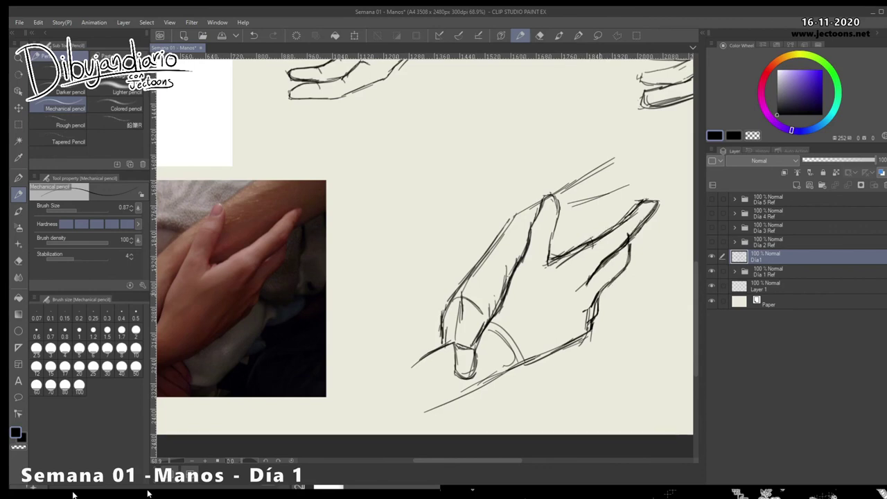
Step: Erase the palm's straight outer edge and redraw it with curled finger knuckles flowing into the hand's lower contour
mouse_move(602, 290)
left_mouse_down()
mouse_move(589, 338)
mouse_move(578, 330)
left_mouse_up()
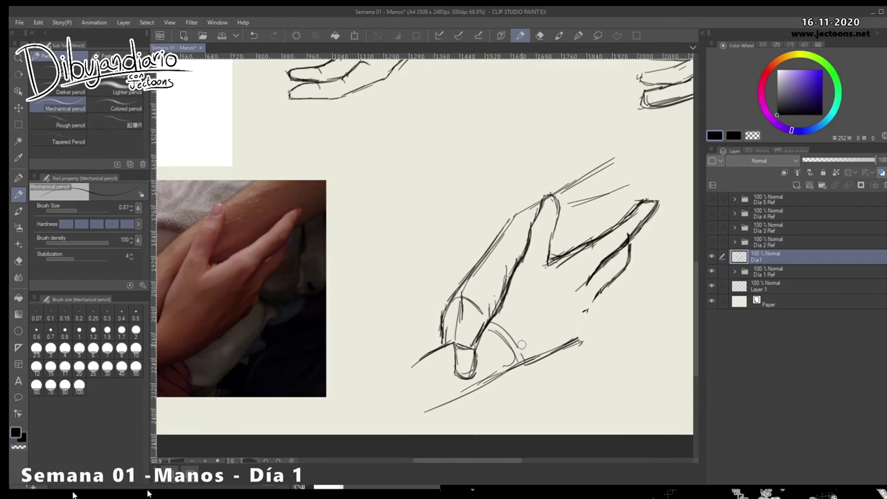
mouse_move(600, 291)
left_mouse_down()
mouse_move(584, 312)
mouse_move(604, 301)
mouse_move(587, 336)
mouse_move(491, 380)
left_mouse_up()
left_click_drag(501, 375, 462, 397)
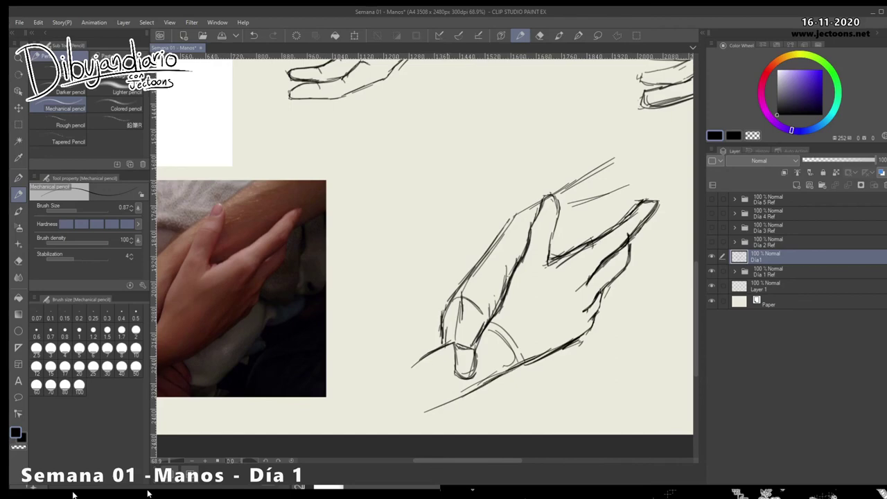
Step: Reinforce the outer contours of both hands and extend the forearm's upper and lower edges
left_click_drag(443, 312, 578, 285)
mouse_move(557, 346)
left_mouse_down()
mouse_move(568, 340)
mouse_move(535, 340)
mouse_move(525, 350)
left_mouse_up()
mouse_move(578, 373)
left_mouse_down()
mouse_move(551, 382)
mouse_move(654, 340)
left_mouse_up()
mouse_move(554, 263)
left_mouse_down()
mouse_move(386, 285)
mouse_move(459, 272)
left_mouse_up()
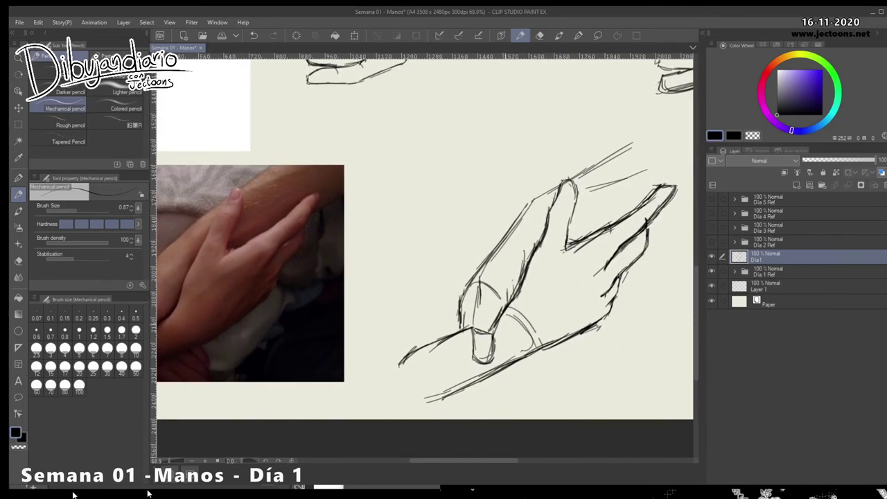
left_click_drag(578, 323, 485, 324)
left_click_drag(605, 337, 453, 318)
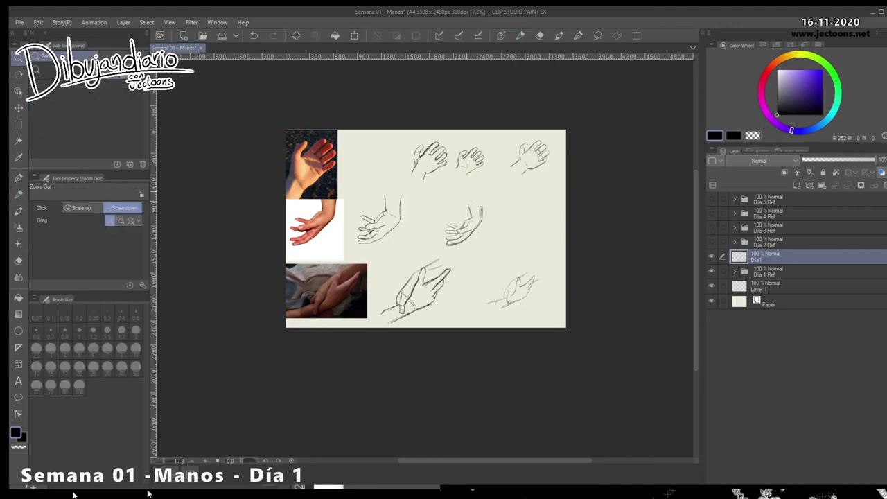
Step: Review all the hand studies on the page against their three reference photos
left_click_drag(459, 195, 510, 195)
left_click_drag(444, 208, 531, 281)
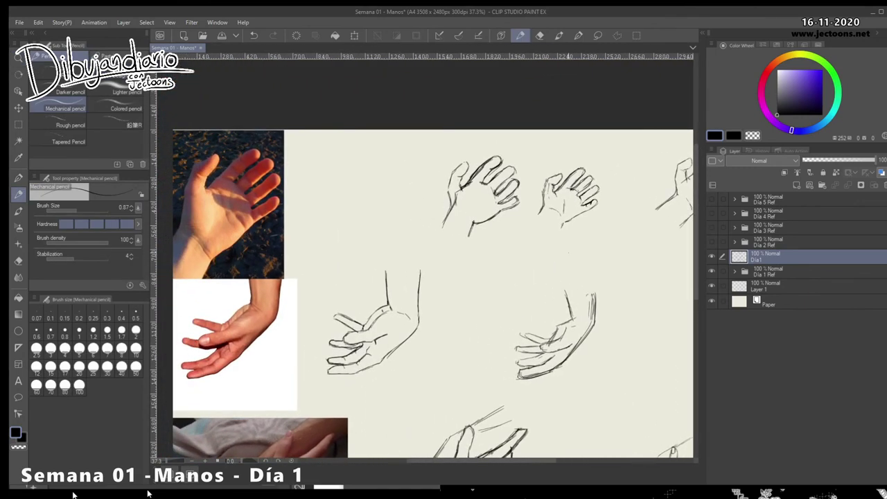
left_click_drag(555, 337, 518, 357)
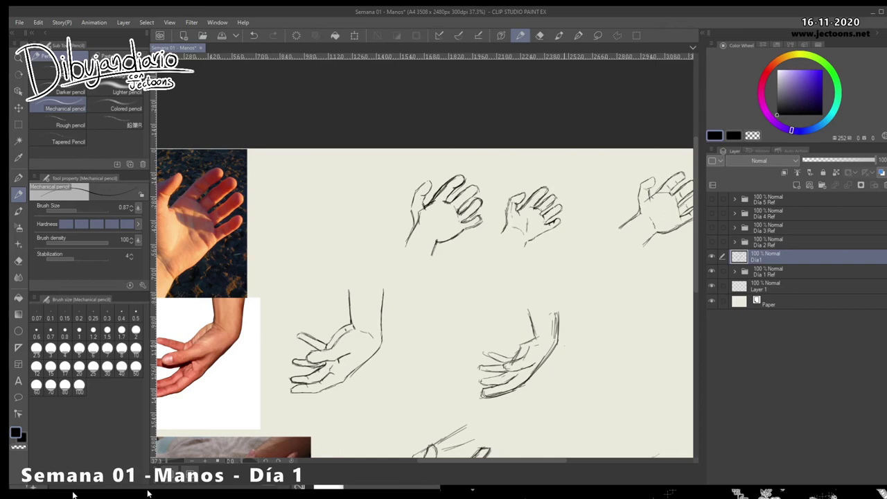
left_click_drag(439, 247, 447, 254)
left_click_drag(449, 255, 443, 248)
left_click_drag(448, 359, 487, 315)
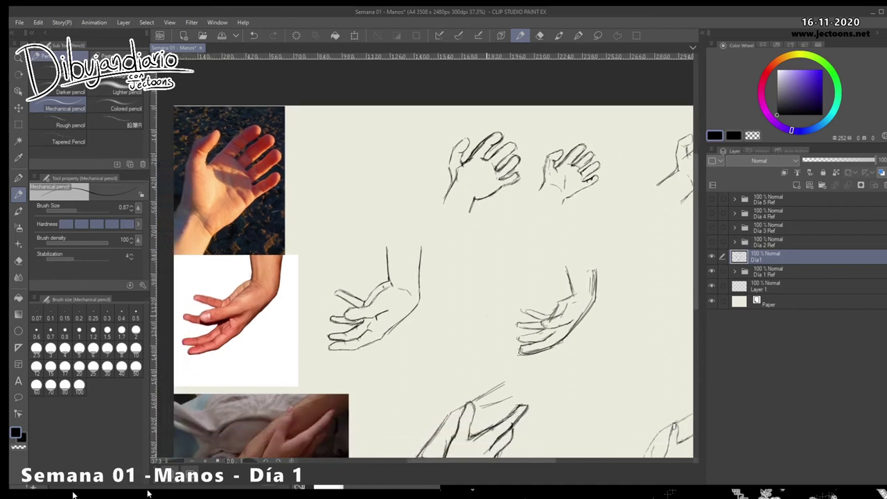
left_click_drag(574, 301, 560, 320)
scroll(423, 278, "down", 5)
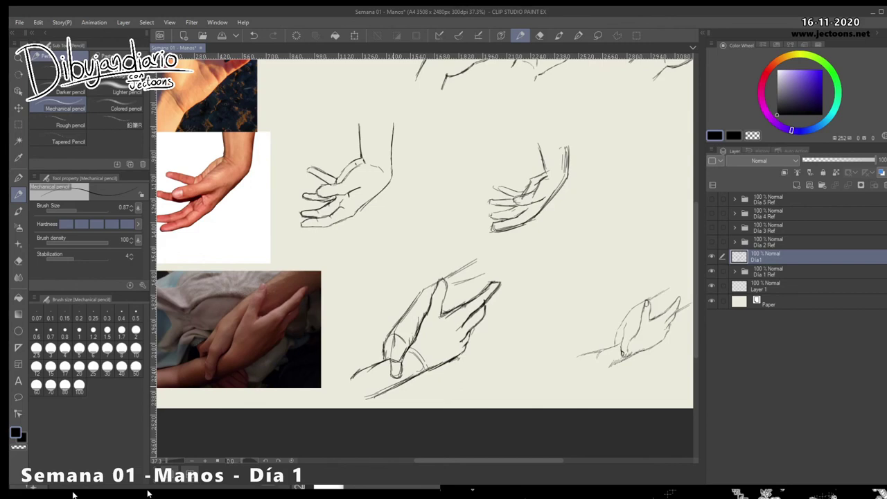
left_click_drag(656, 333, 609, 340)
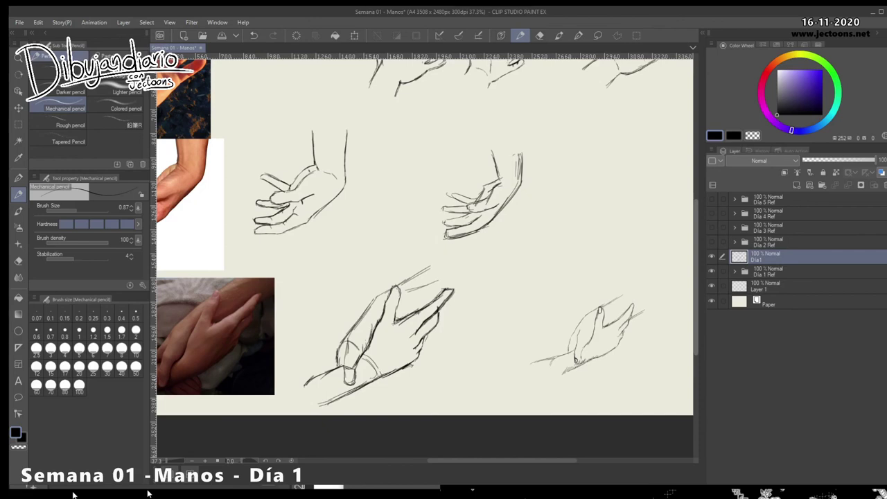
mouse_move(424, 256)
left_mouse_down()
mouse_move(439, 277)
mouse_move(437, 318)
mouse_move(449, 344)
left_mouse_up()
left_click_drag(521, 304, 482, 305)
left_click_drag(538, 326, 495, 295)
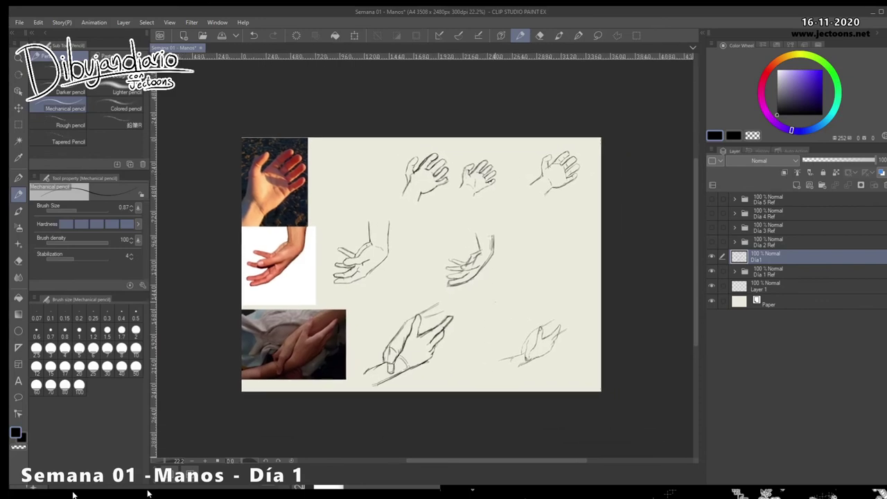
Step: Expand the Día 1 Ref folder to check its reference photo layers, and collapse it again
left_click(735, 272)
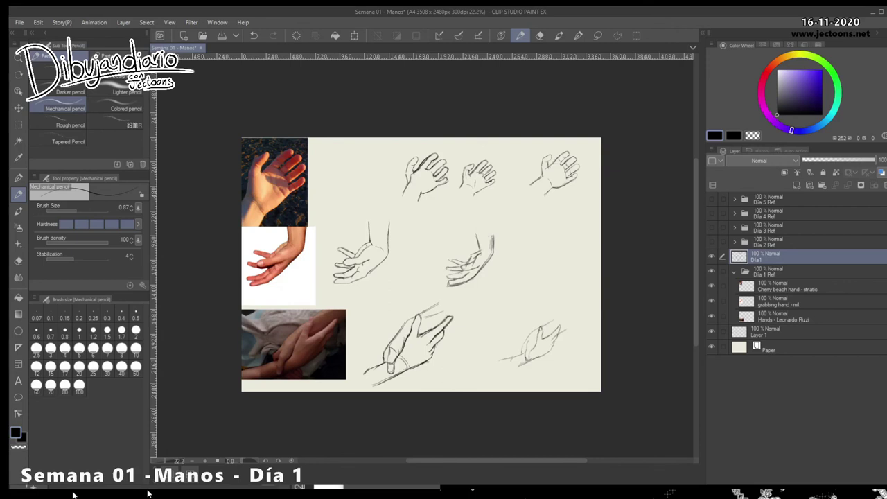
left_click(734, 272)
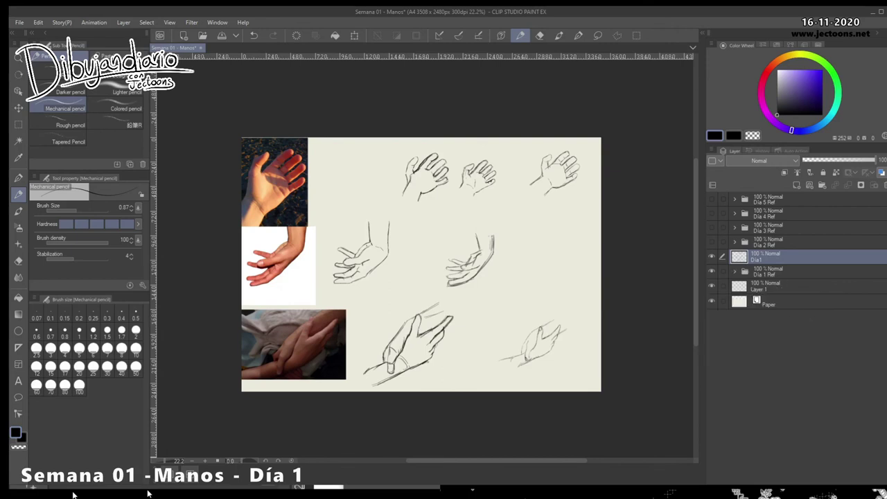